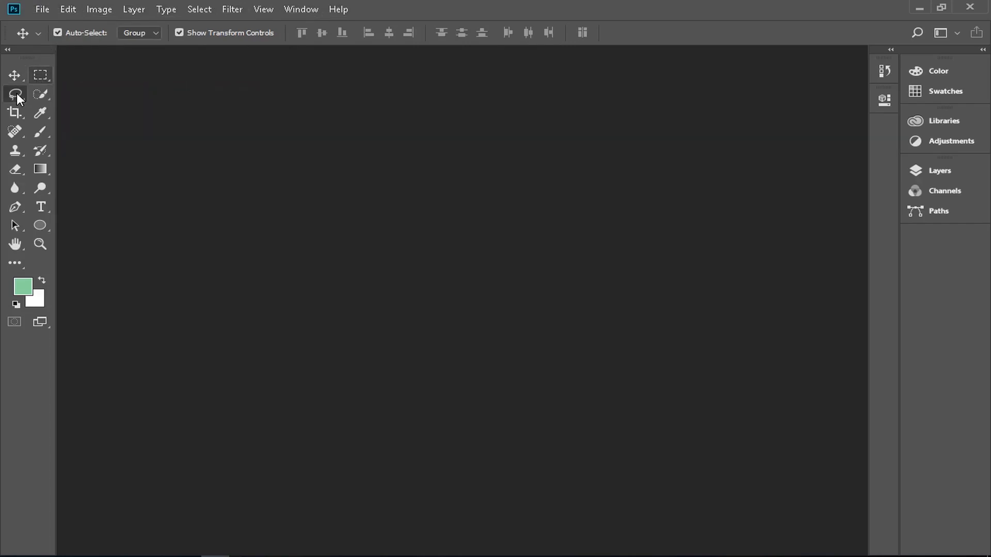
Examine the options offered by the Lasso, Quick Selection, Eyedropper, Crop, Rectangular Marquee and Move tools
{"action": "left_click", "coordinate": [17, 93]}
{"action": "left_click", "coordinate": [40, 95]}
{"action": "left_click", "coordinate": [40, 114]}
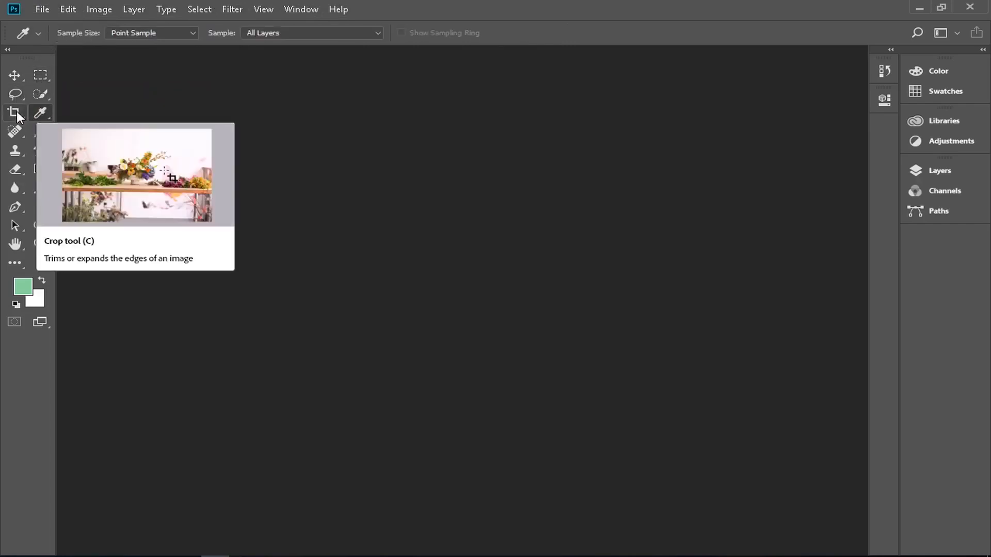
{"action": "left_click", "coordinate": [15, 112]}
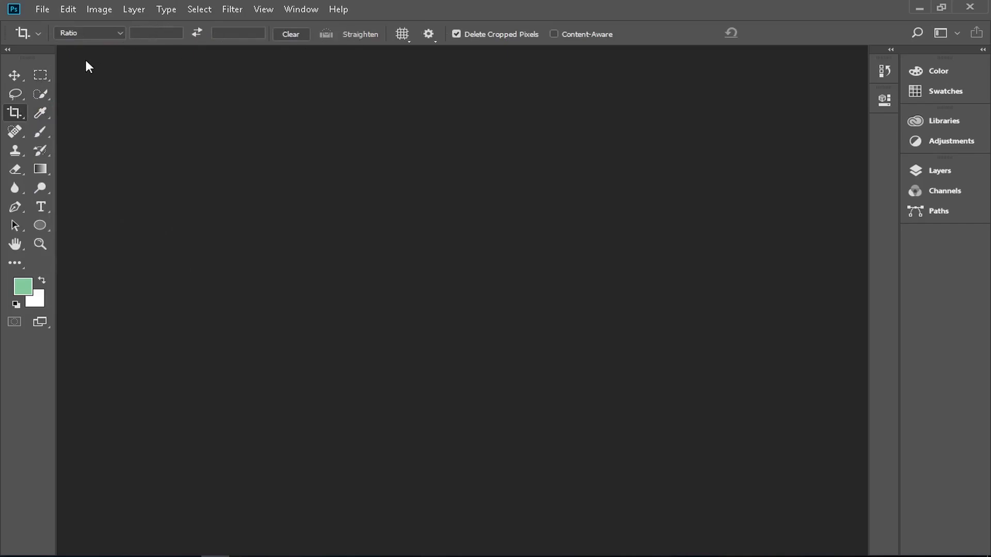
{"action": "left_click", "coordinate": [40, 76]}
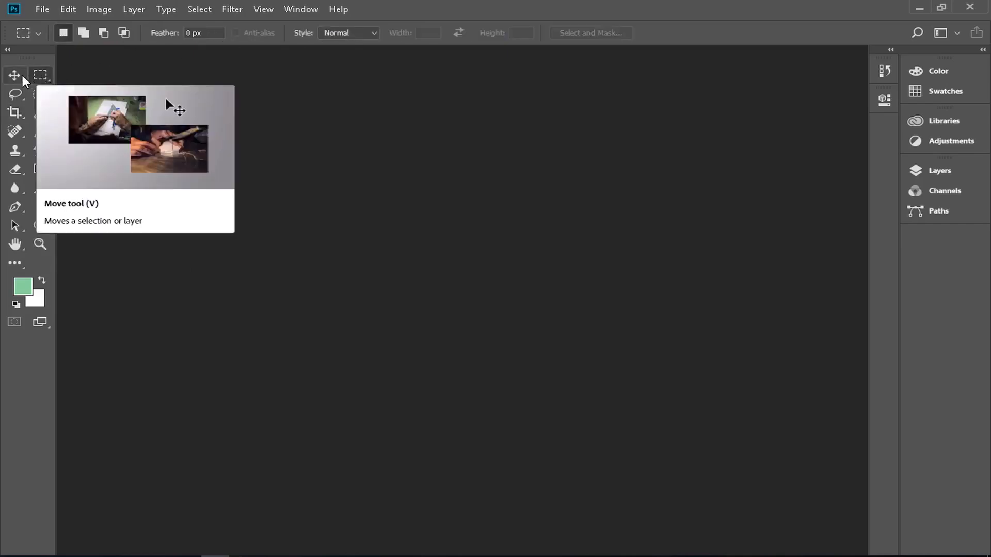
{"action": "left_click", "coordinate": [22, 77]}
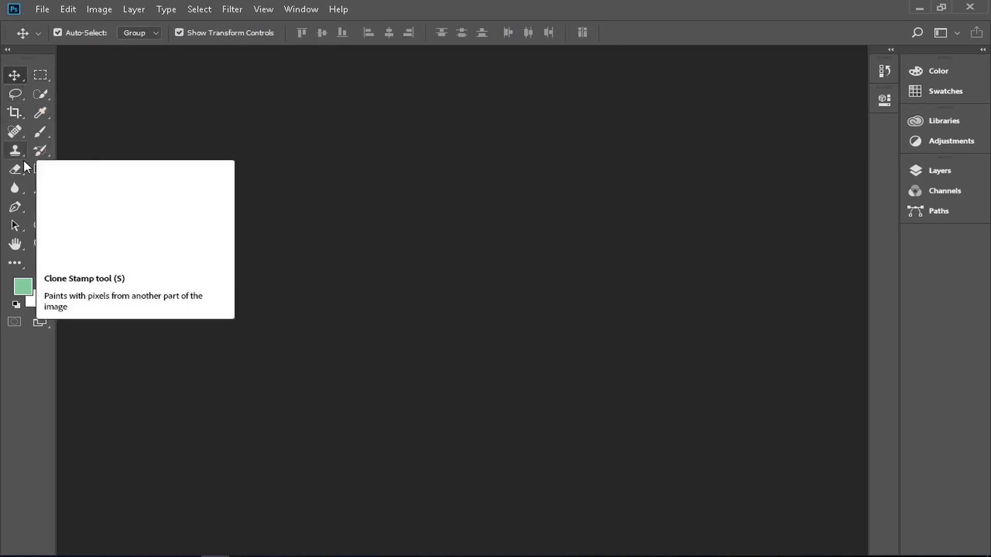
{"action": "left_click", "coordinate": [18, 116]}
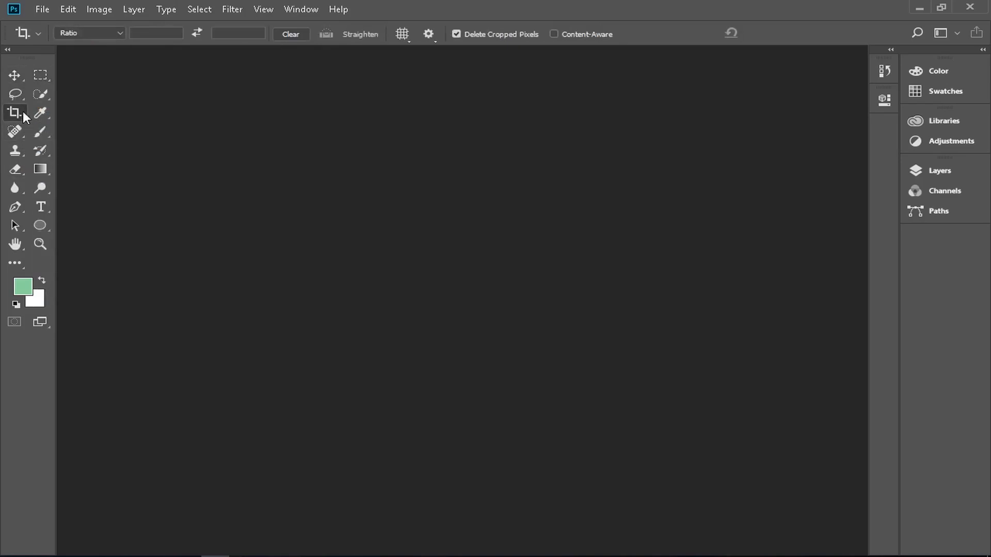
{"action": "left_click", "coordinate": [15, 79]}
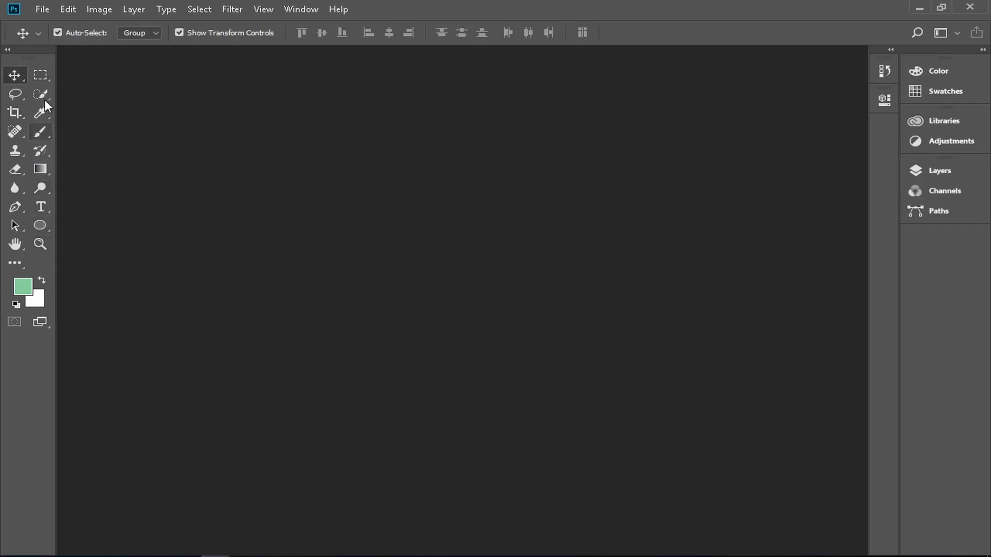
Examine the single-column and two-column toolbox layouts and the contents of both collapsed panel groups, restoring the original layout
{"action": "left_click", "coordinate": [13, 50]}
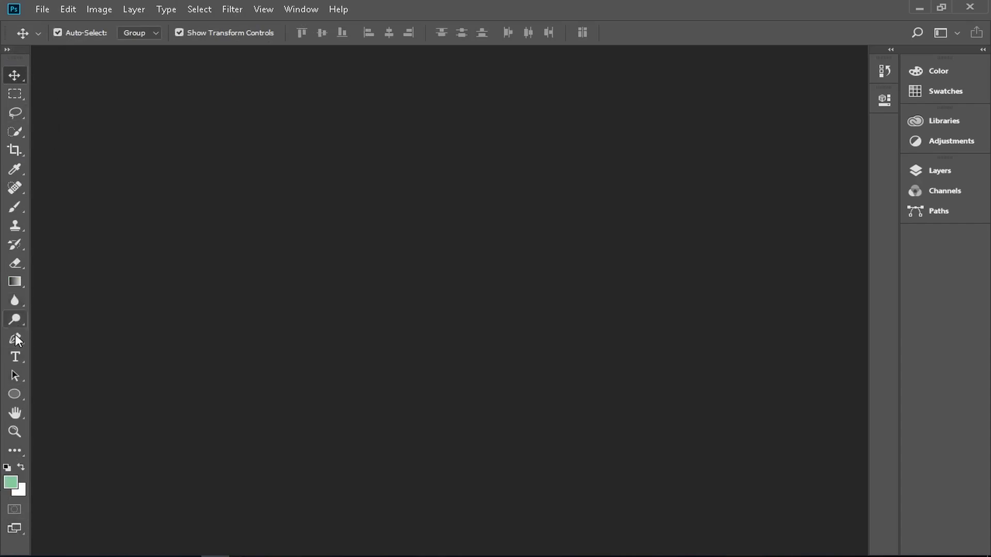
{"action": "left_click", "coordinate": [8, 51]}
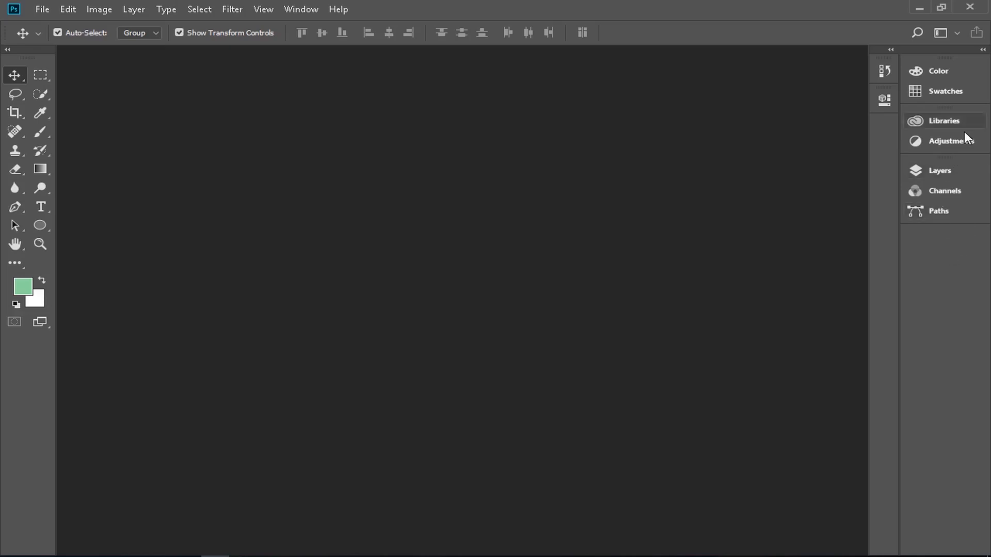
{"action": "left_click", "coordinate": [893, 52]}
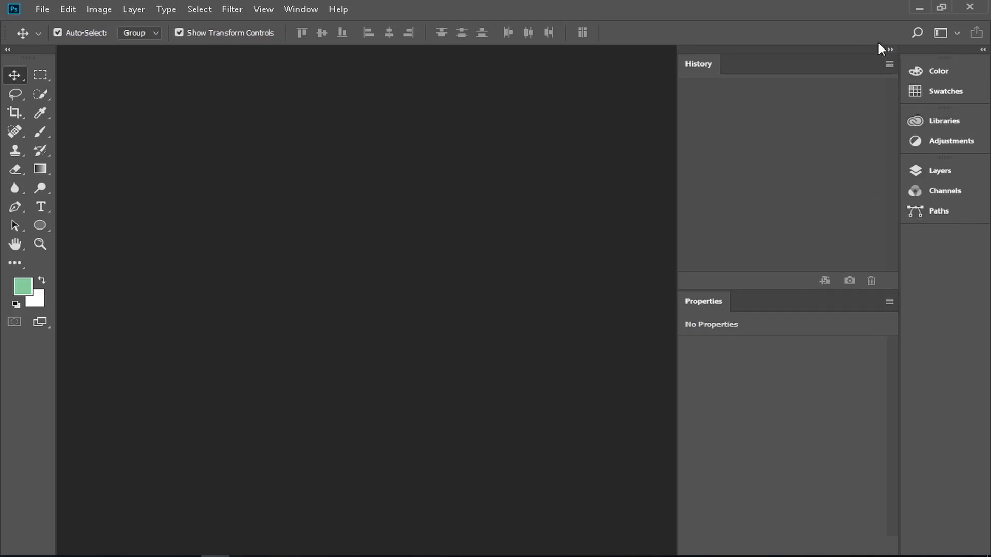
{"action": "left_click", "coordinate": [891, 50]}
{"action": "left_click", "coordinate": [983, 50]}
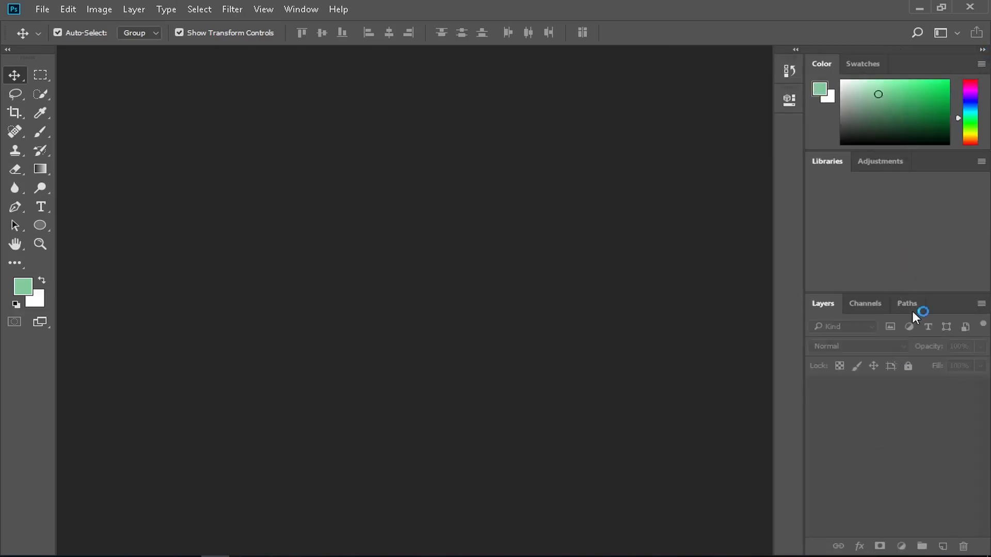
{"action": "left_click", "coordinate": [984, 50]}
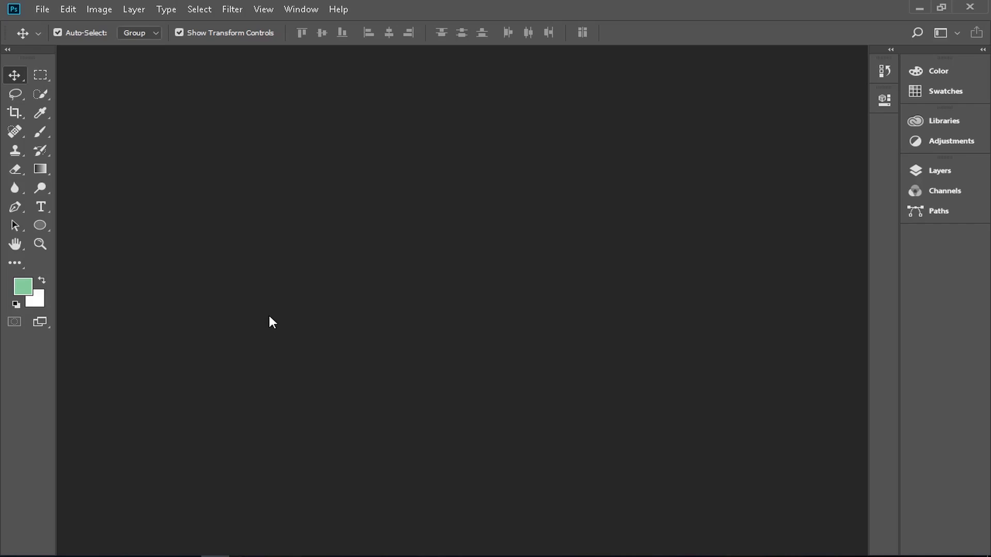
Start a new document and enter a person's surname as the document name
{"action": "left_click", "coordinate": [40, 10]}
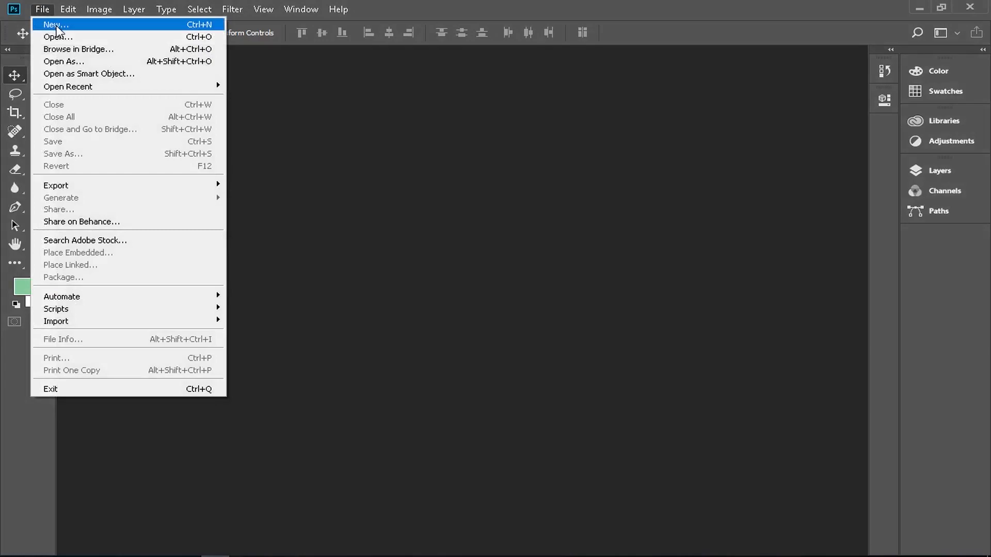
{"action": "left_click", "coordinate": [40, 9]}
{"action": "left_click", "coordinate": [43, 11]}
{"action": "left_click", "coordinate": [48, 24]}
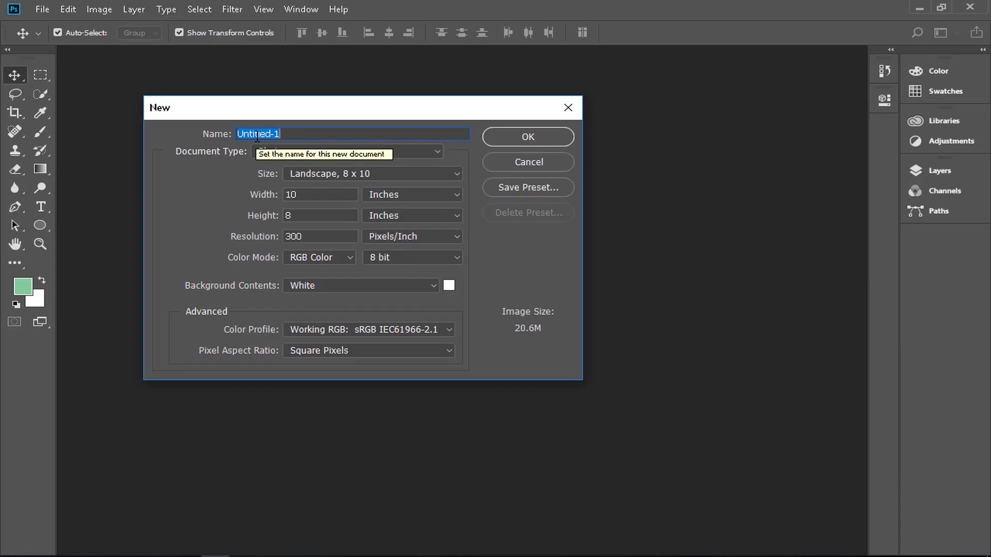
{"action": "type", "text": "rahmani"}
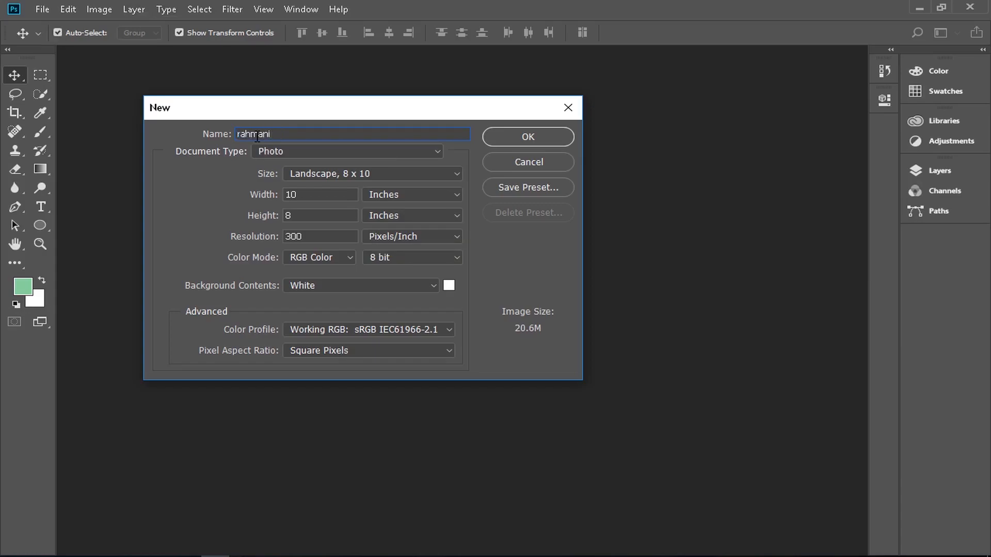
Review the available document types and photo sizes, keeping Photo with the Landscape, 8 x 10 size
{"action": "left_click", "coordinate": [286, 152]}
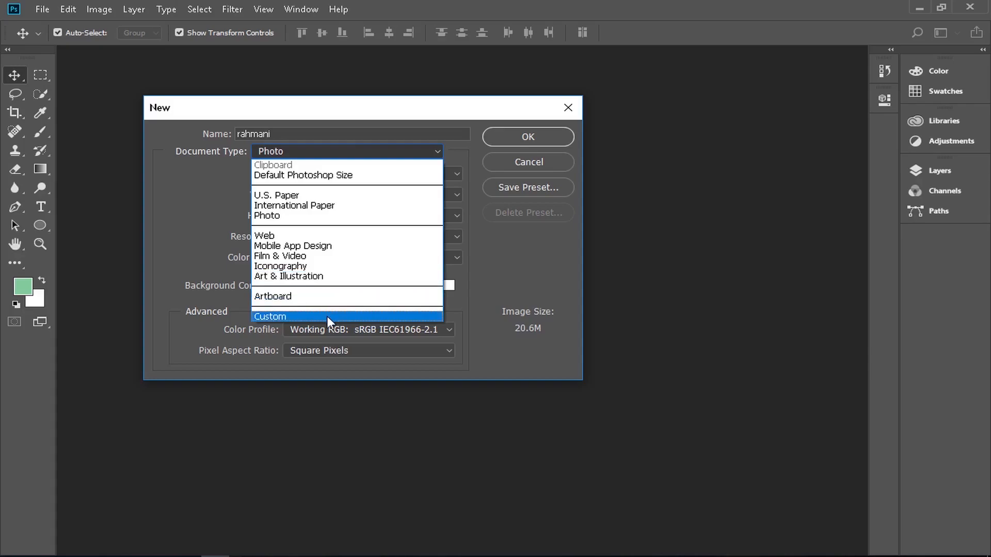
{"action": "left_click", "coordinate": [291, 216]}
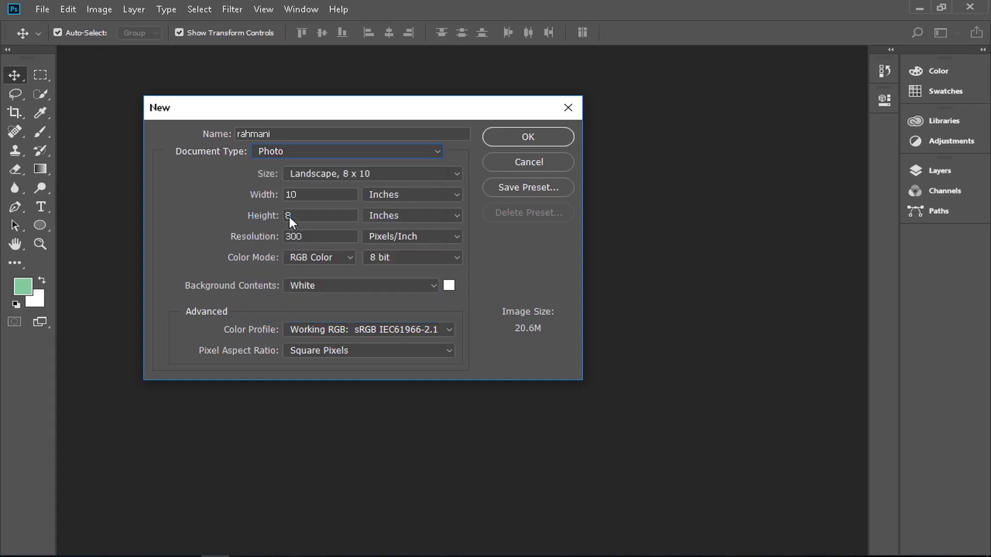
{"action": "left_click", "coordinate": [382, 174]}
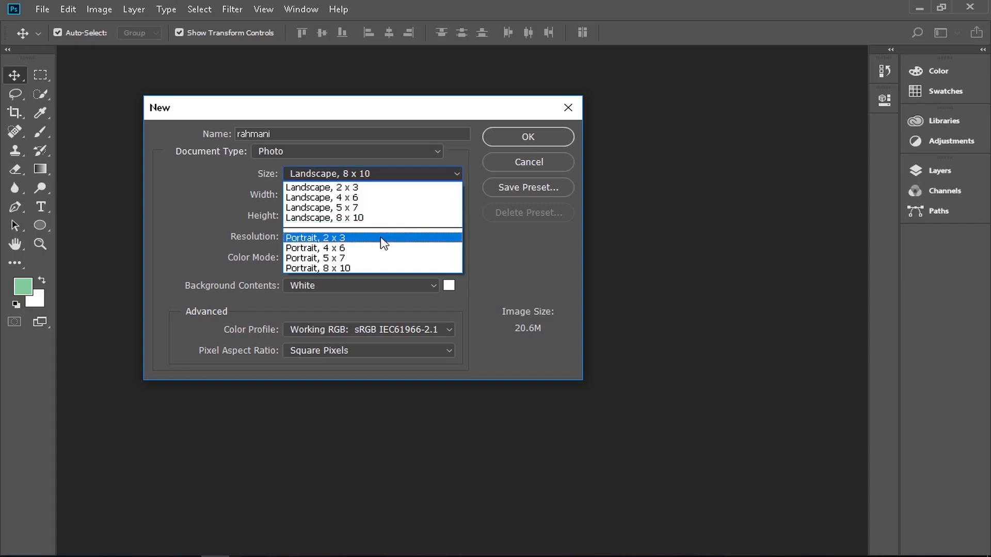
{"action": "left_click", "coordinate": [377, 172]}
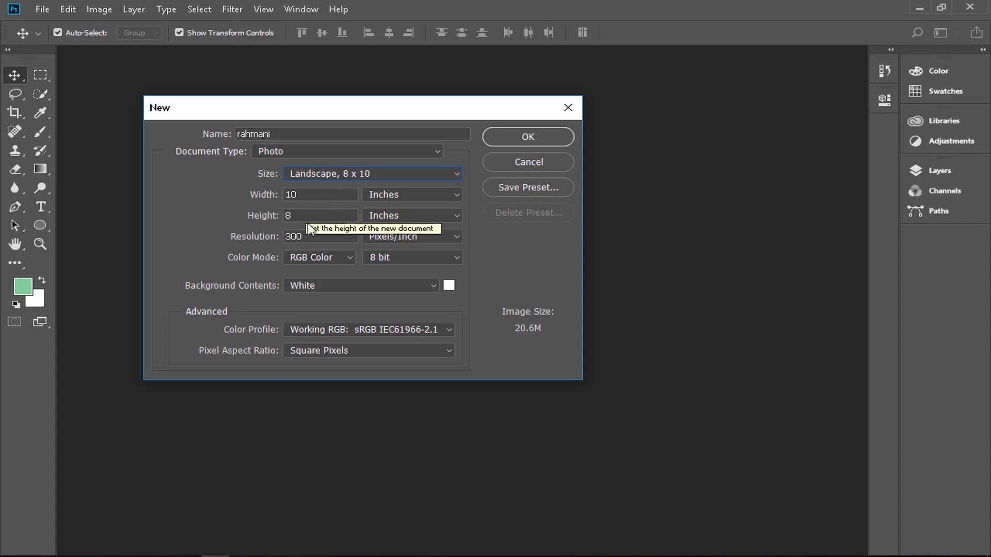
Set the new document's width to 3 inches, height to 2 inches and resolution to 72 pixels/inch
{"action": "left_click", "coordinate": [408, 197]}
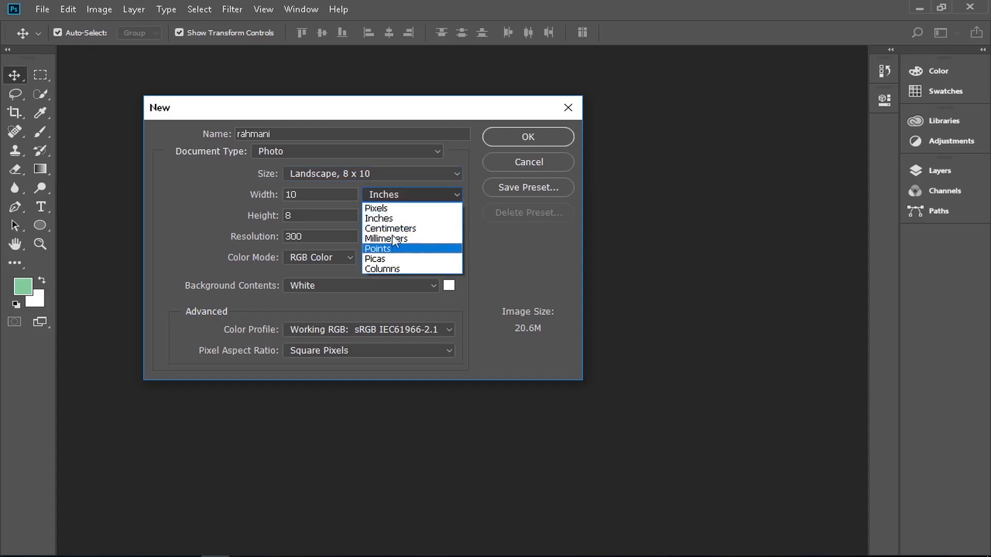
{"action": "left_click", "coordinate": [386, 217]}
{"action": "left_click_drag", "start_coordinate": [313, 192], "coordinate": [266, 190]}
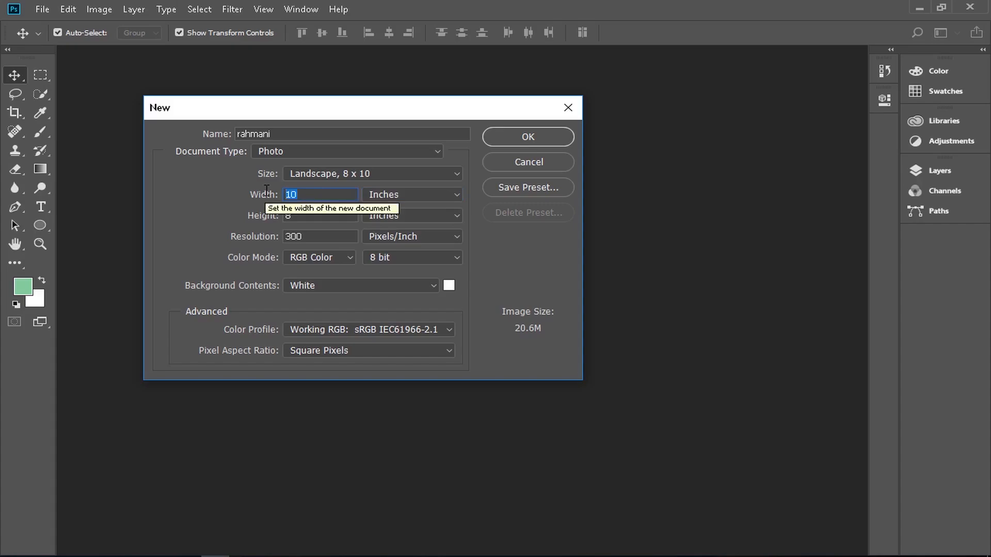
{"action": "type", "text": "3"}
{"action": "left_click_drag", "start_coordinate": [300, 216], "coordinate": [287, 217]}
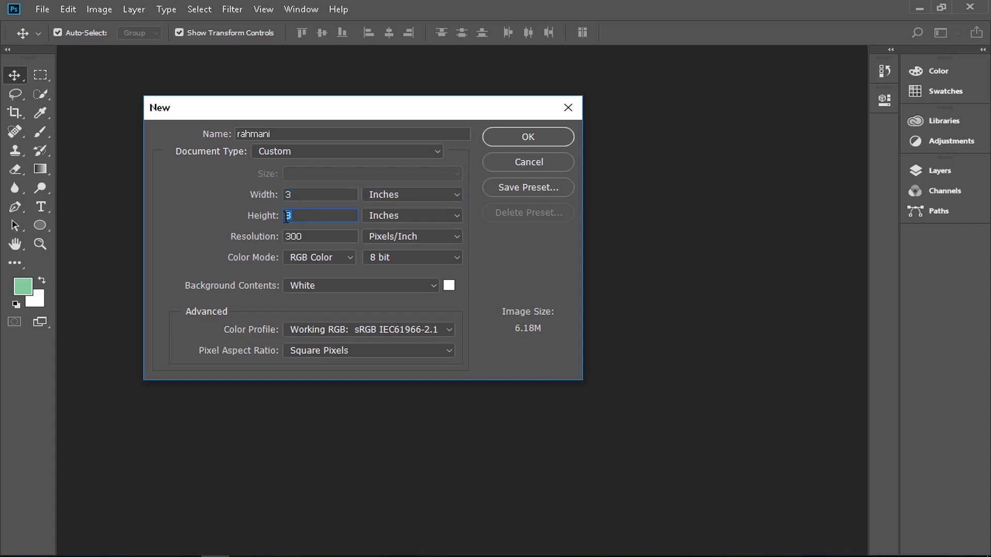
{"action": "type", "text": "2"}
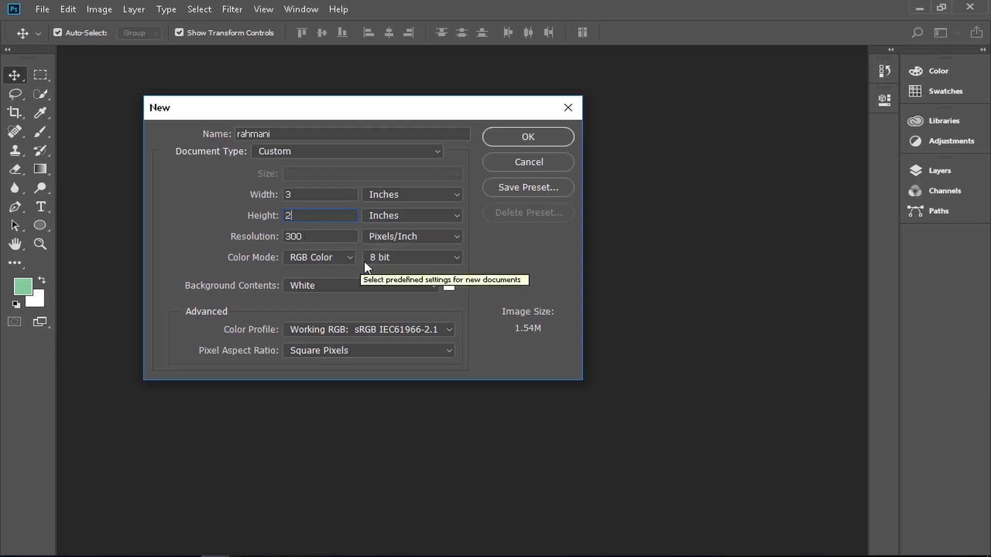
{"action": "key", "text": "Tab"}
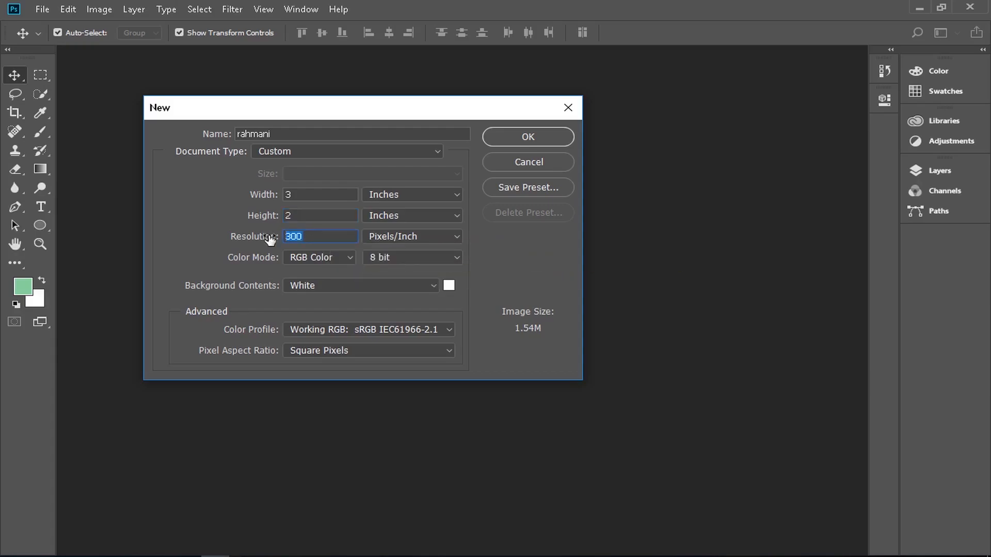
{"action": "type", "text": "72"}
Review the color mode and bit depth choices, keeping RGB Color and 8 bit
{"action": "left_click", "coordinate": [351, 256]}
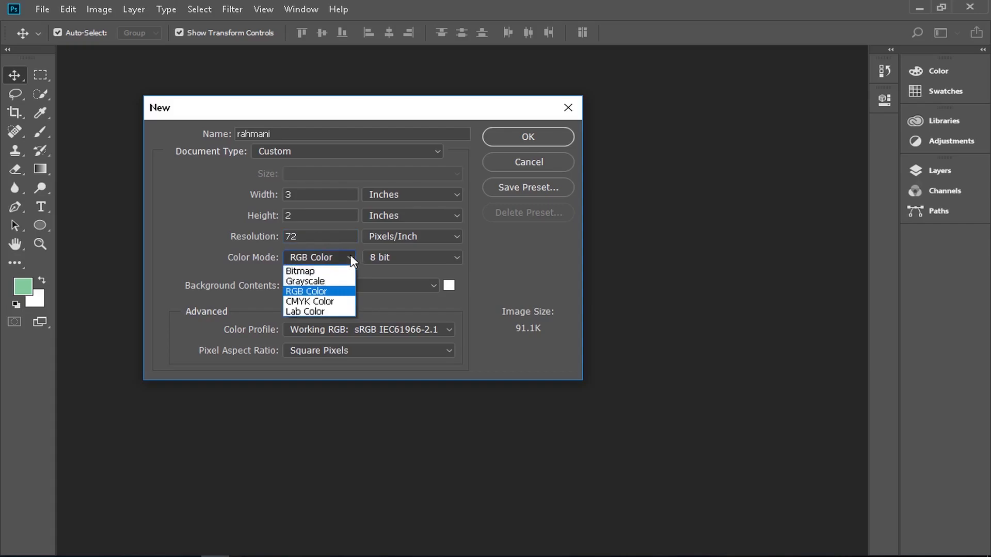
{"action": "left_click", "coordinate": [352, 260]}
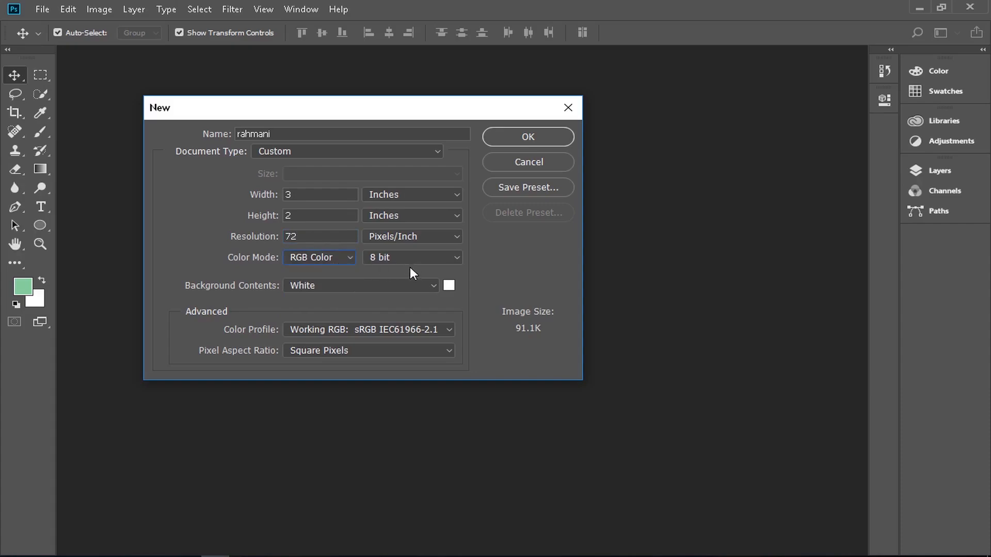
{"action": "left_click", "coordinate": [354, 258]}
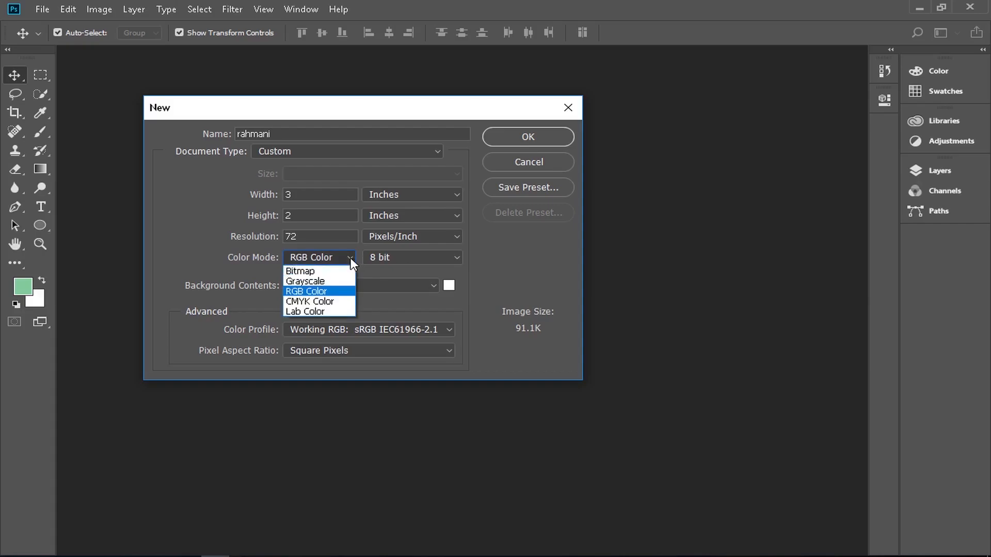
{"action": "left_click", "coordinate": [351, 258]}
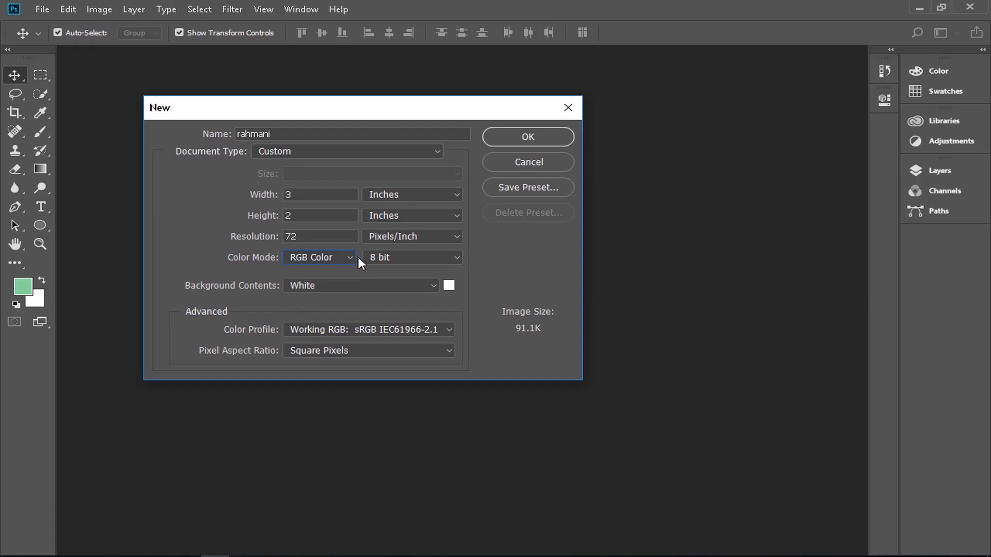
{"action": "left_click", "coordinate": [454, 258]}
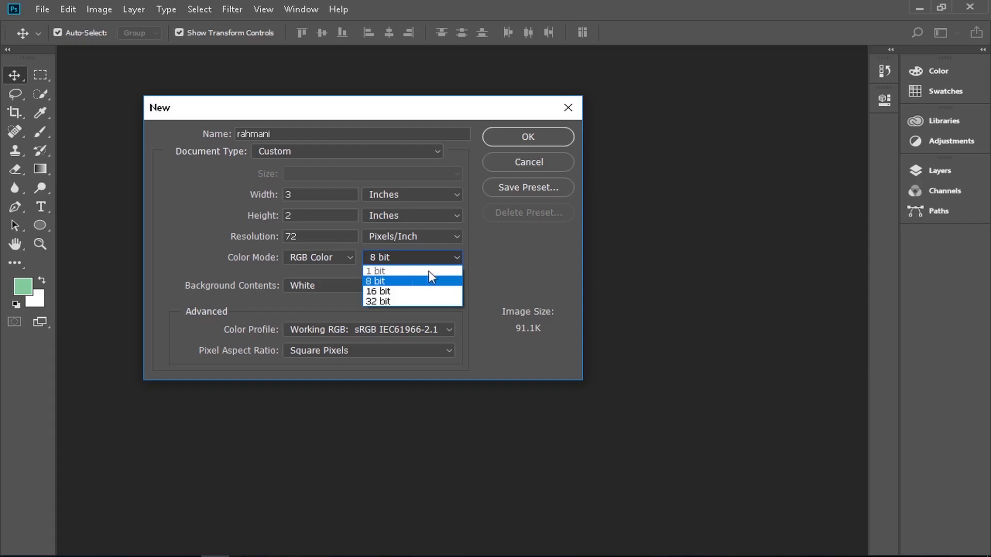
{"action": "left_click", "coordinate": [456, 257]}
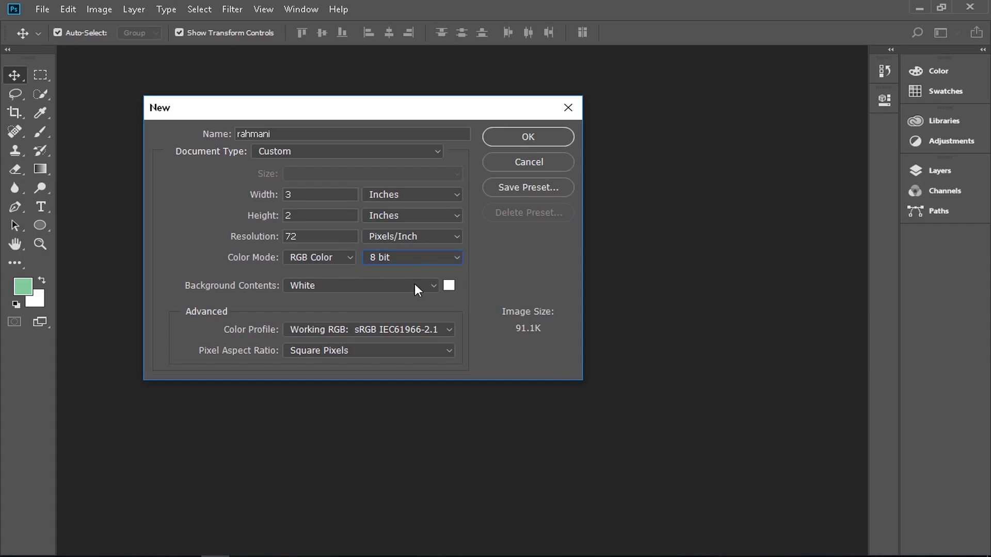
Choose White background contents and review the color profiles, keeping Working RGB: sRGB IEC61966-2.1
{"action": "left_click", "coordinate": [429, 285]}
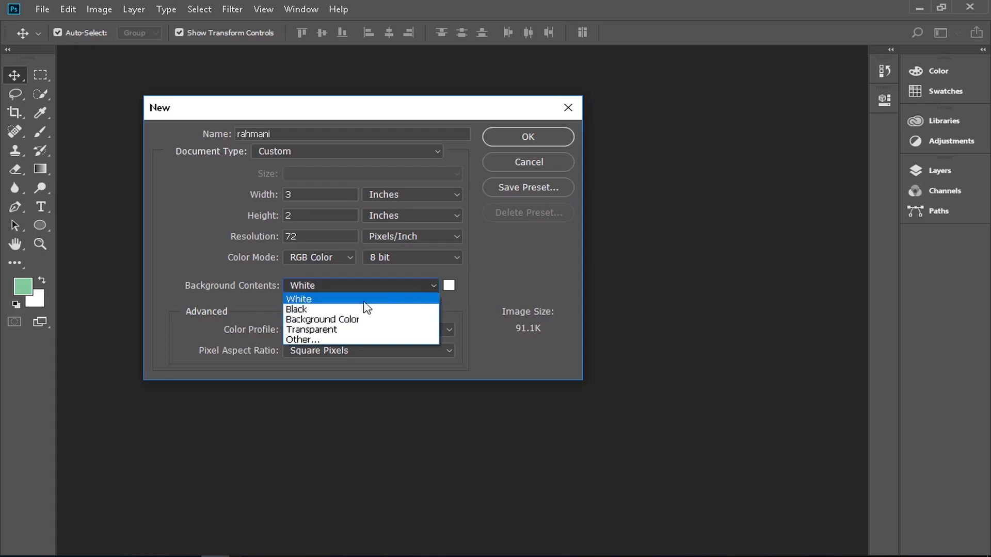
{"action": "left_click", "coordinate": [317, 301]}
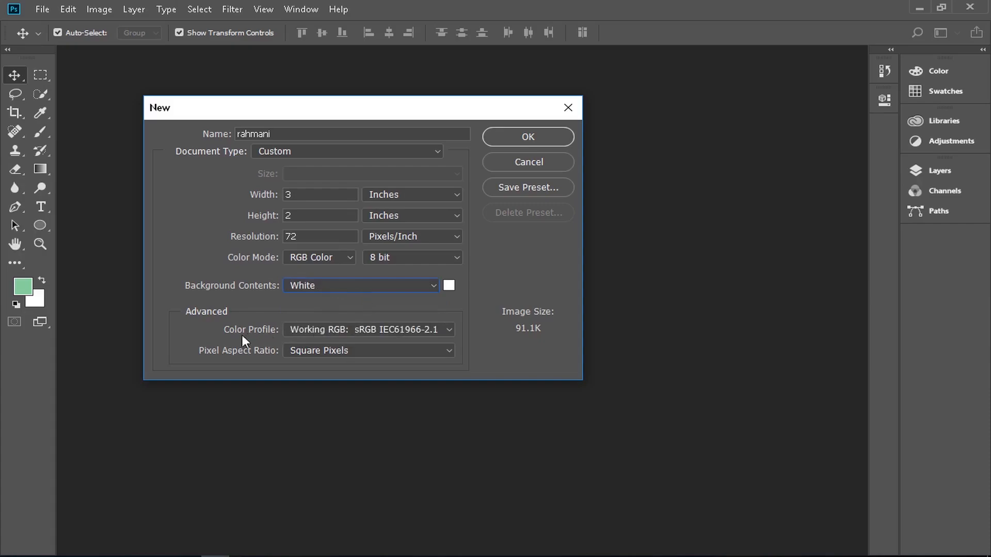
{"action": "left_click", "coordinate": [432, 330]}
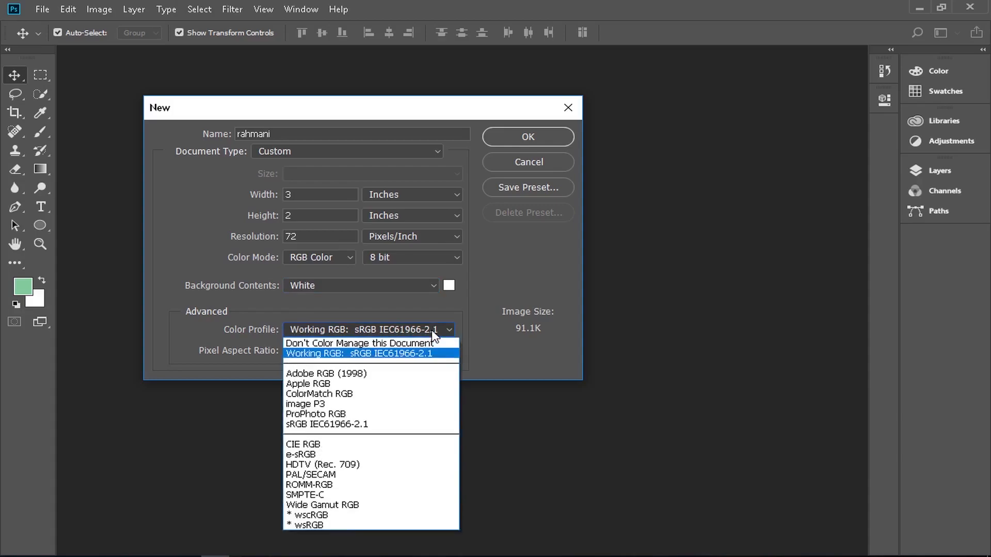
{"action": "left_click", "coordinate": [433, 333]}
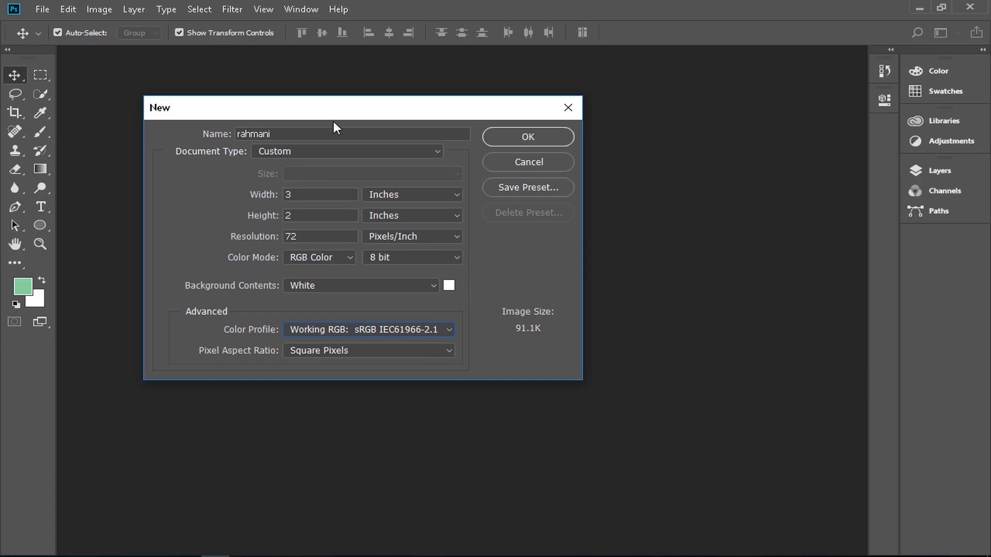
Save the current document settings as a preset under the suggested name, with all listed properties included
{"action": "left_click", "coordinate": [515, 189]}
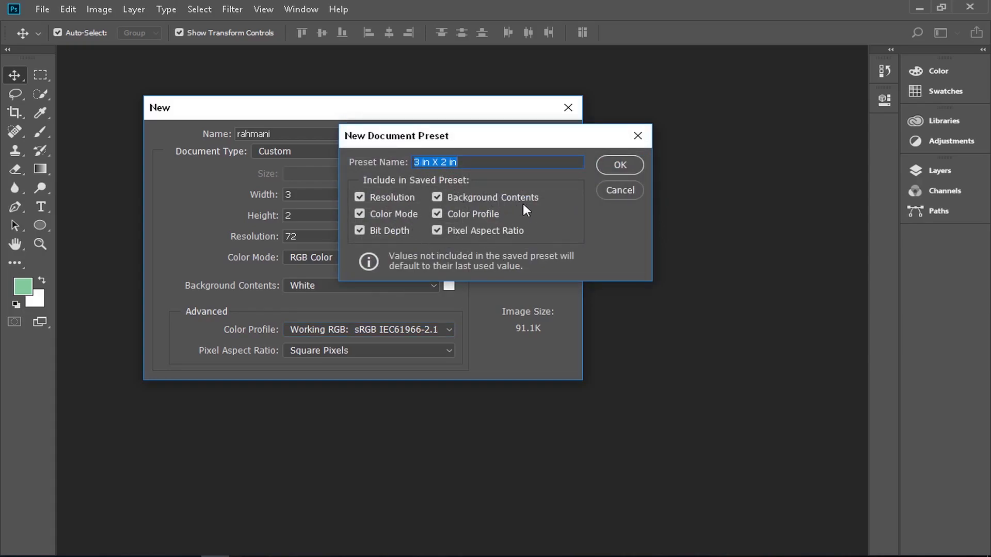
{"action": "left_click", "coordinate": [609, 170]}
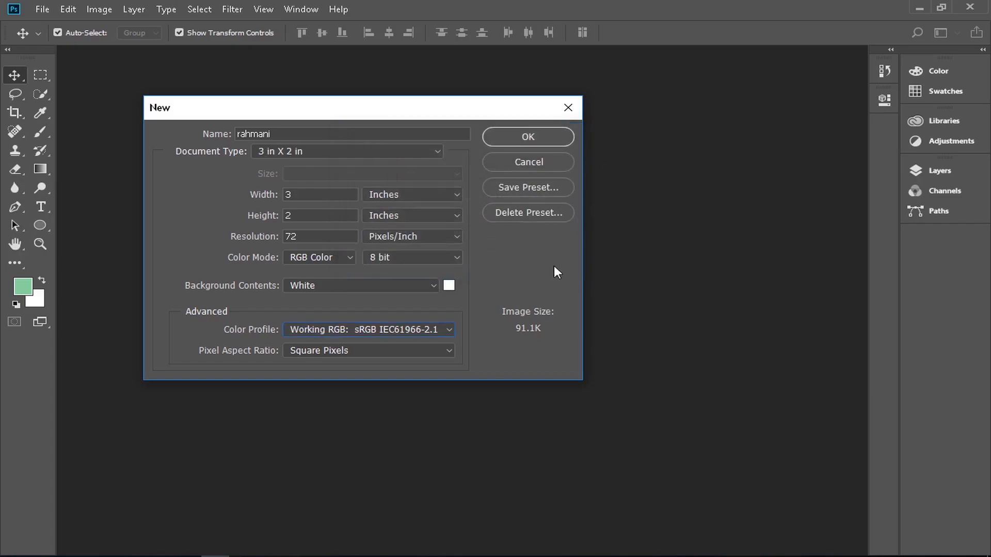
Review the color profile choices and check the document type list for the saved 3 in X 2 in preset
{"action": "left_click", "coordinate": [383, 332]}
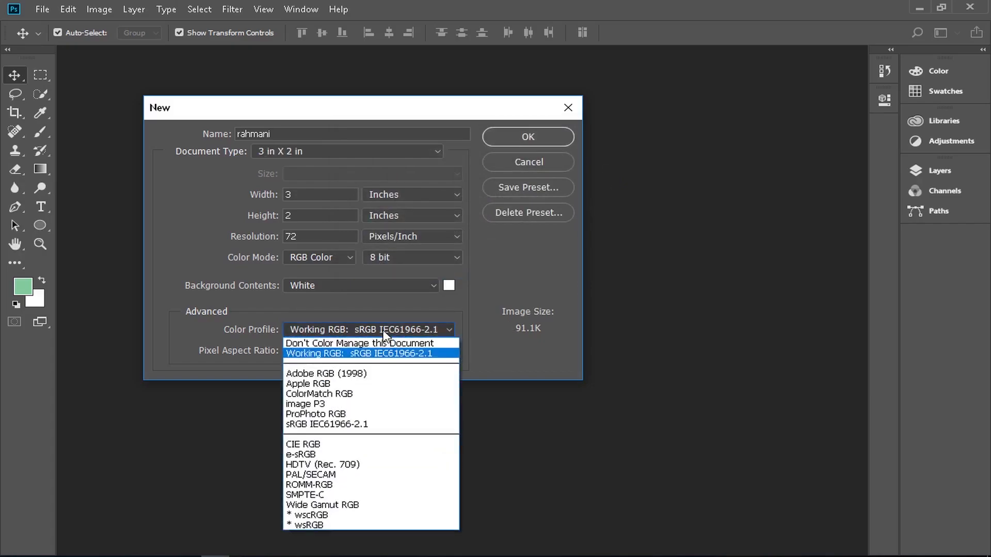
{"action": "left_click", "coordinate": [383, 331]}
{"action": "left_click", "coordinate": [351, 151]}
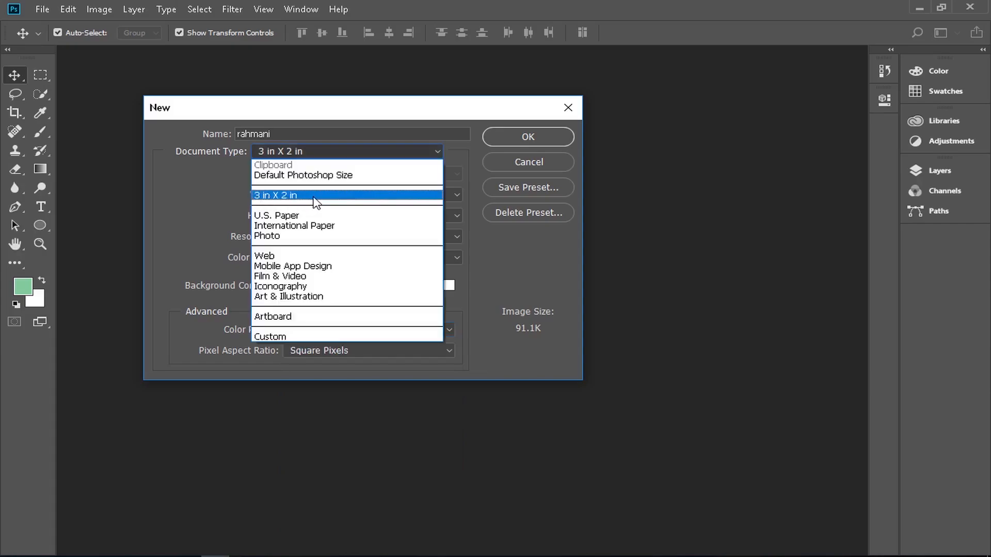
{"action": "left_click", "coordinate": [293, 154]}
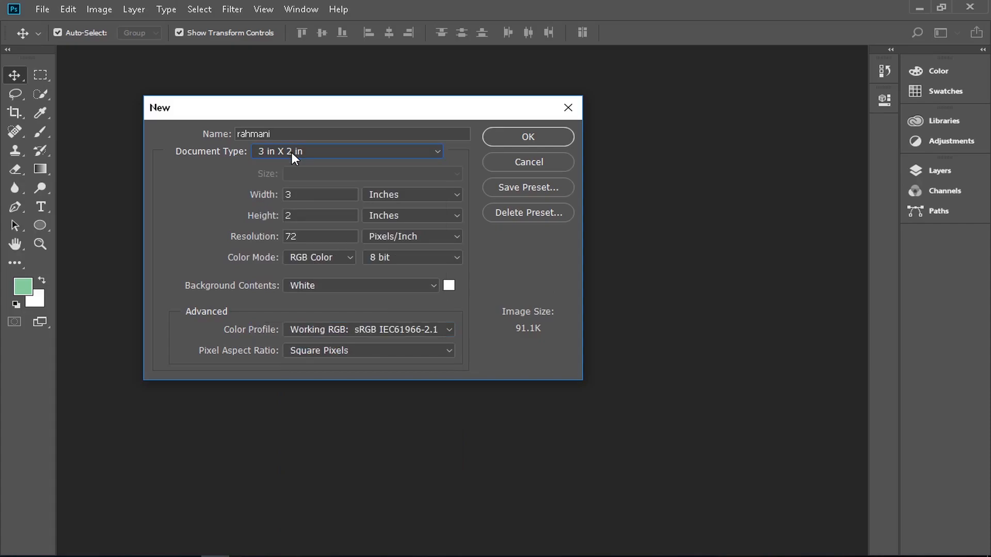
Delete the 3 in X 2 in preset and create the new document with the current settings
{"action": "left_click", "coordinate": [509, 213]}
{"action": "left_click", "coordinate": [488, 226]}
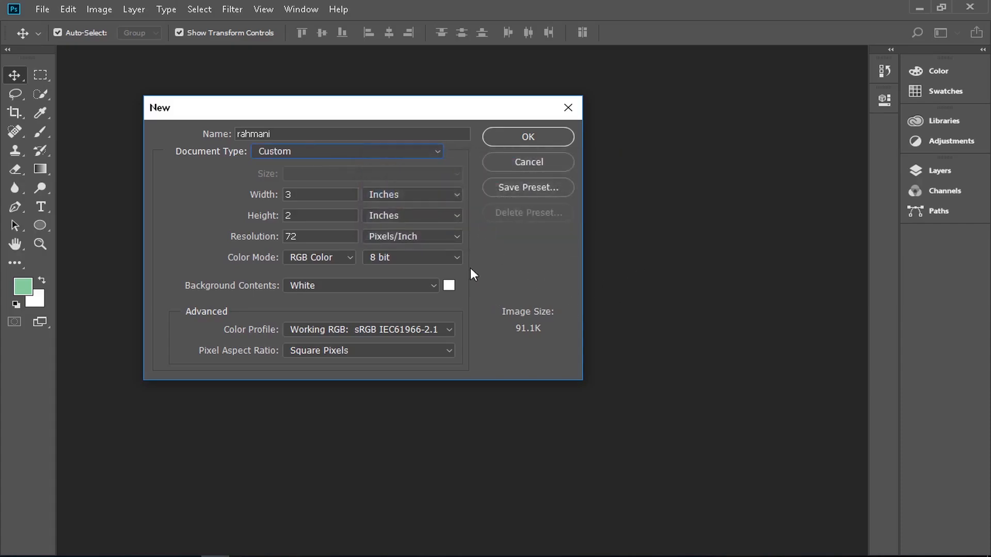
{"action": "left_click", "coordinate": [500, 137]}
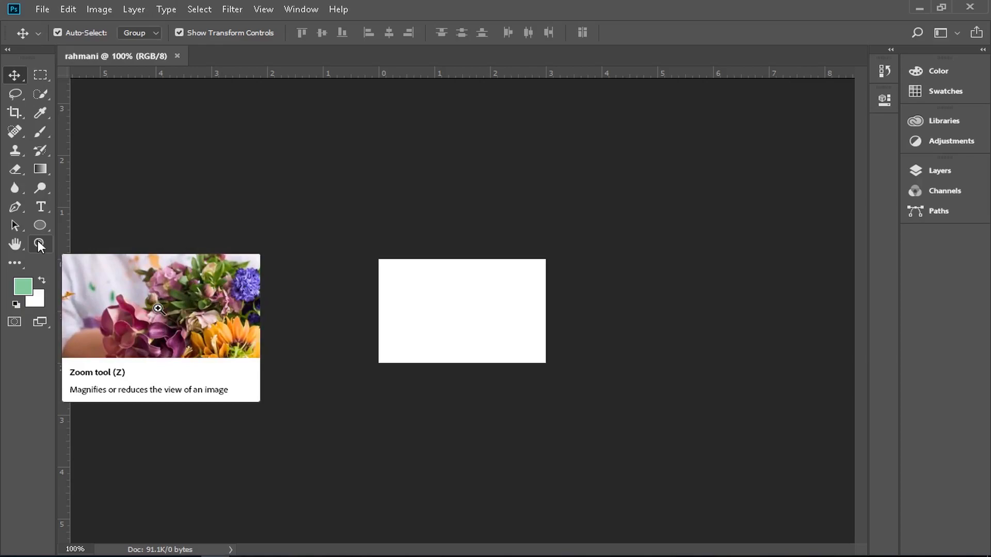
Magnify the blank canvas to 300% with the Zoom tool
{"action": "left_click", "coordinate": [39, 243]}
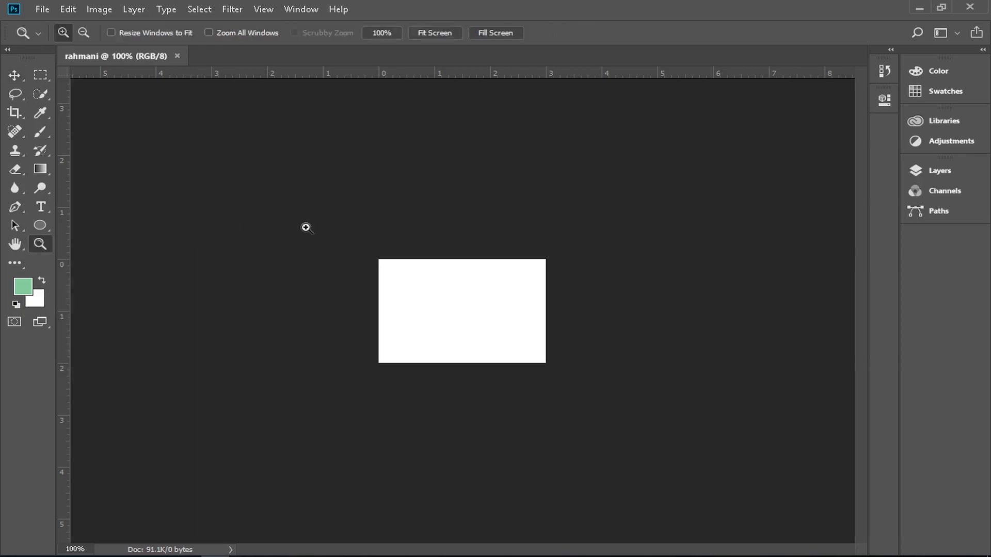
{"action": "left_click", "coordinate": [467, 304]}
{"action": "left_click", "coordinate": [468, 304]}
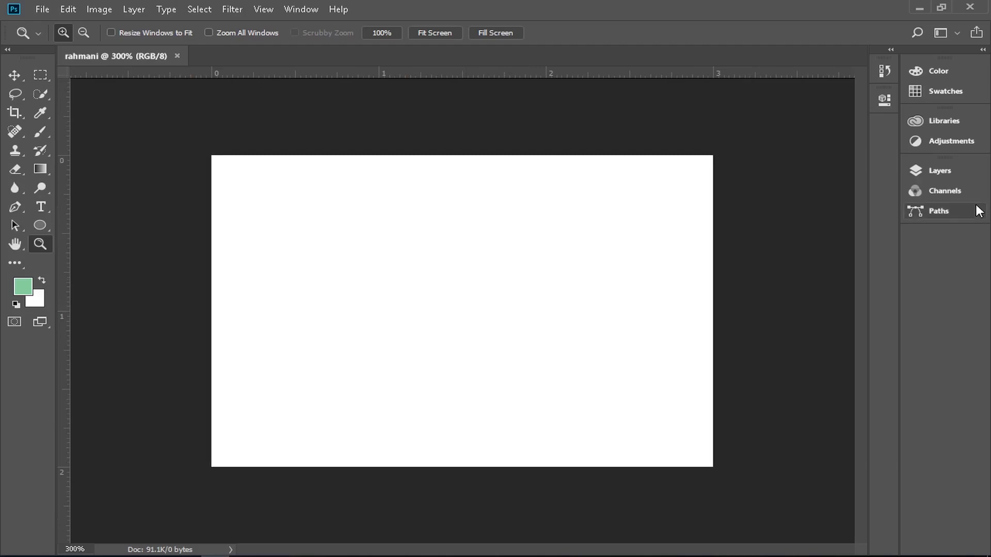
Expand the collapsed panels and unlock the Background layer
{"action": "left_click", "coordinate": [983, 50]}
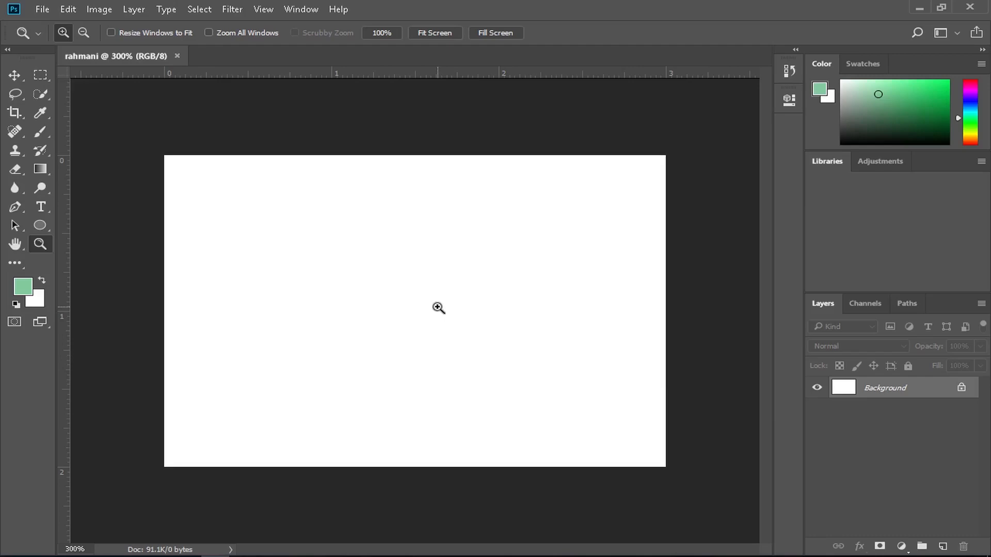
{"action": "left_click", "coordinate": [961, 389]}
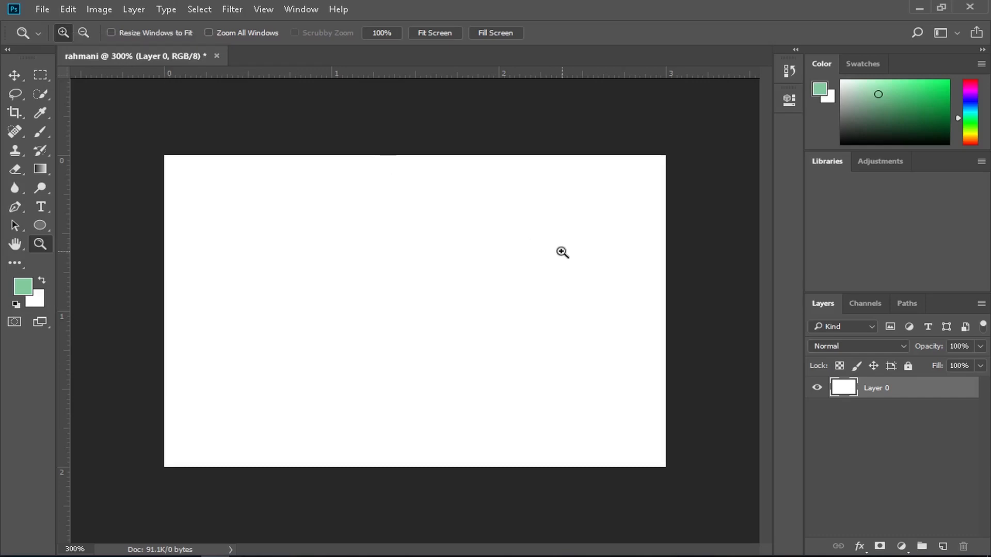
Zoom the canvas out to about 95%, then back in to about 400% and down to 330%
{"action": "key", "text": "alt"}
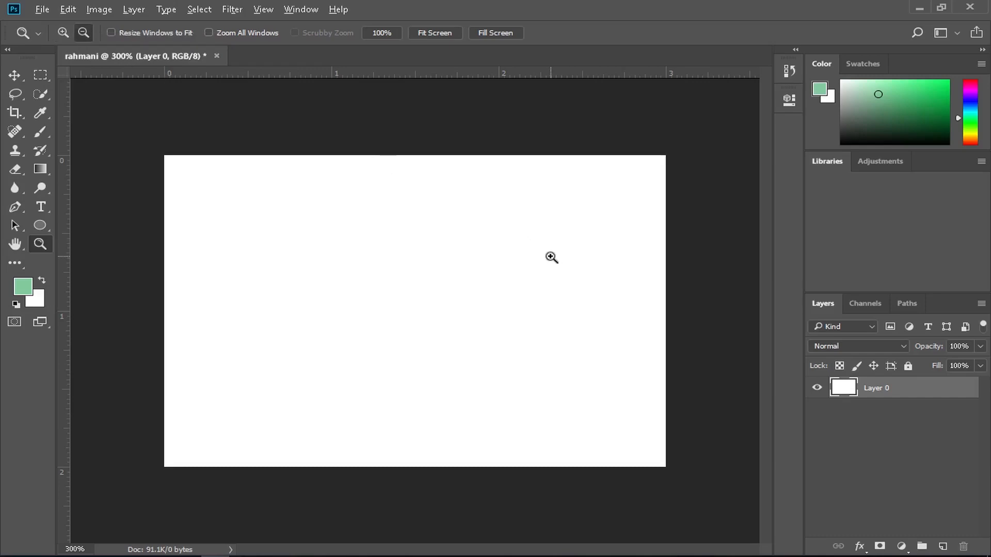
{"action": "left_click", "coordinate": [551, 257], "text": "alt"}
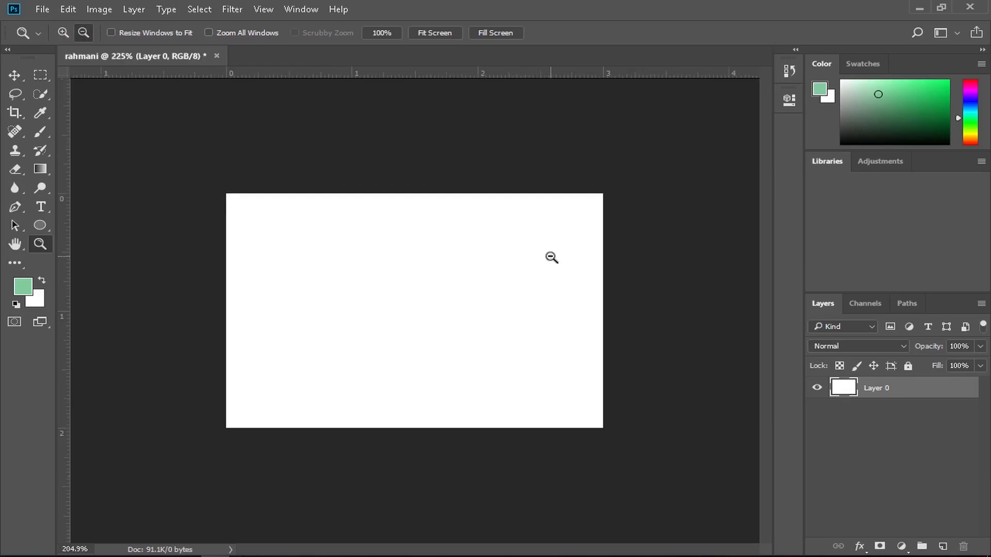
{"action": "scroll", "coordinate": [551, 258], "scroll_direction": "down", "scroll_amount": 5}
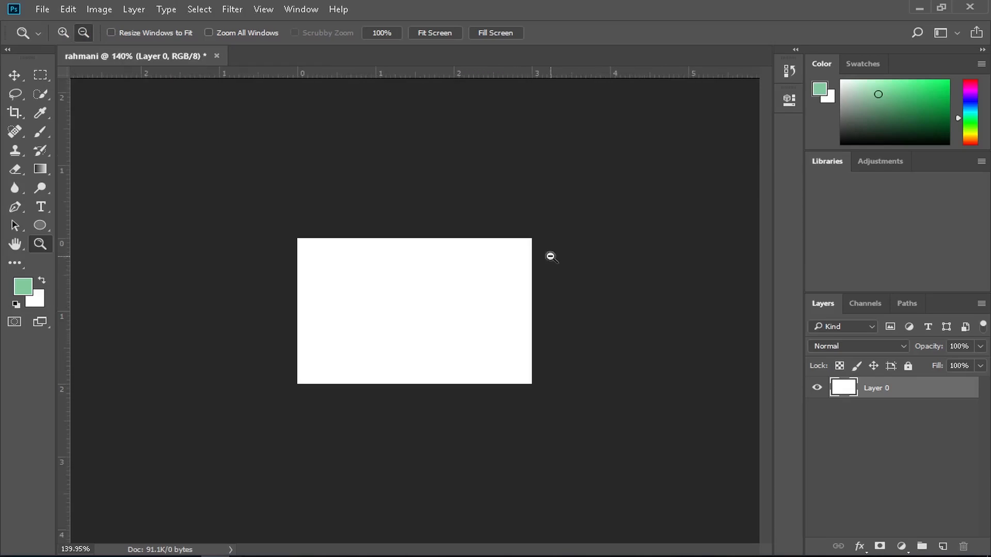
{"action": "scroll", "coordinate": [552, 258], "scroll_direction": "down", "scroll_amount": 2}
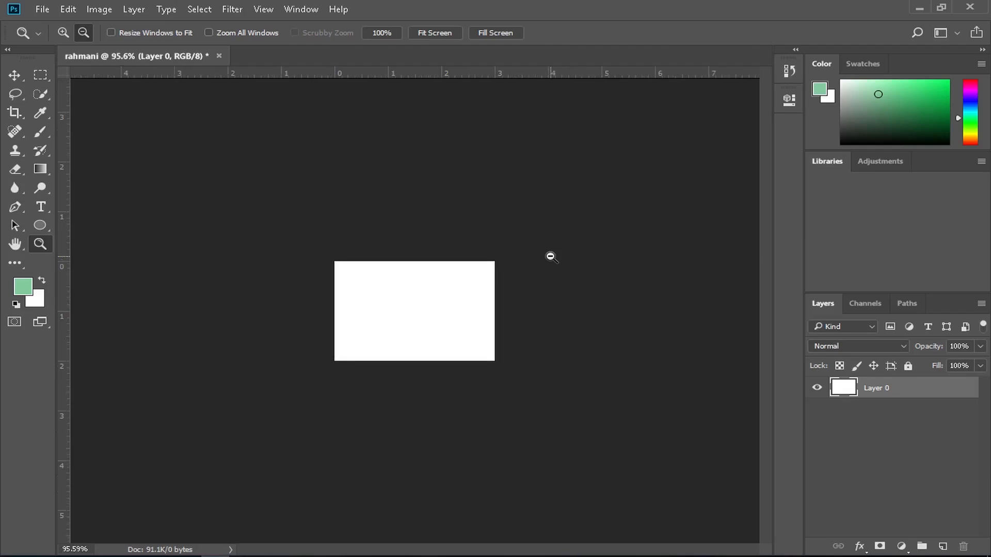
{"action": "scroll", "coordinate": [552, 257], "scroll_direction": "up", "scroll_amount": 1}
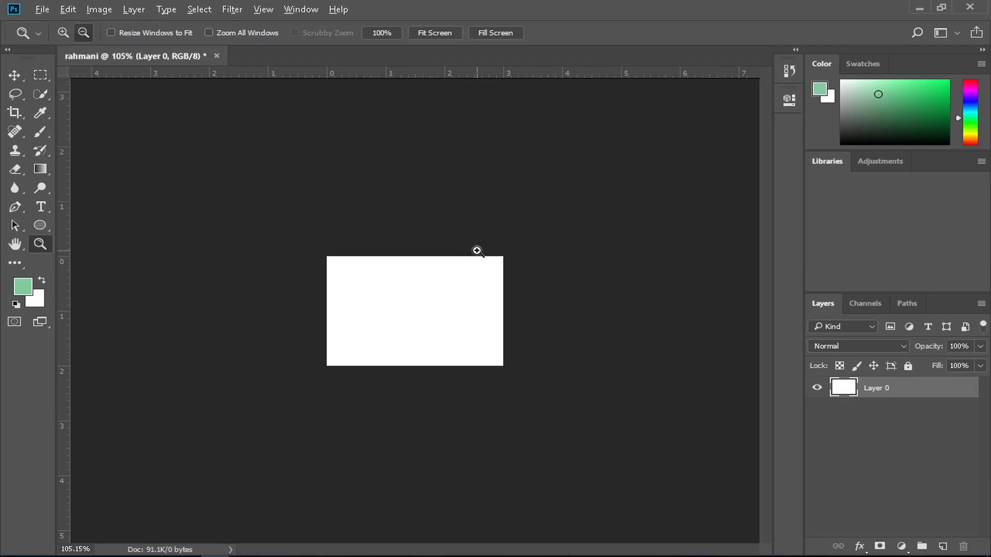
{"action": "scroll", "coordinate": [476, 250], "scroll_direction": "up", "scroll_amount": 12}
{"action": "scroll", "coordinate": [477, 251], "scroll_direction": "up", "scroll_amount": 2}
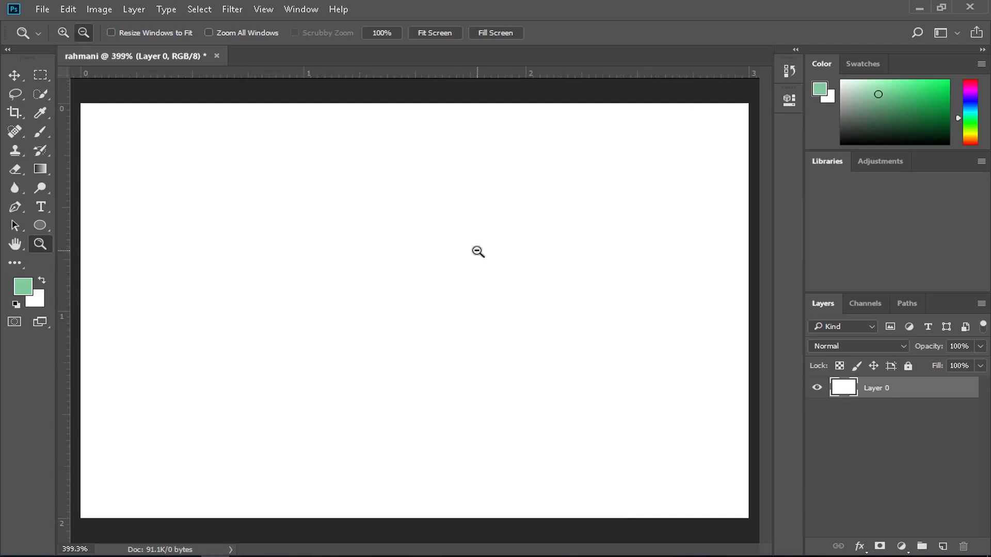
{"action": "scroll", "coordinate": [476, 250], "scroll_direction": "down", "scroll_amount": 2}
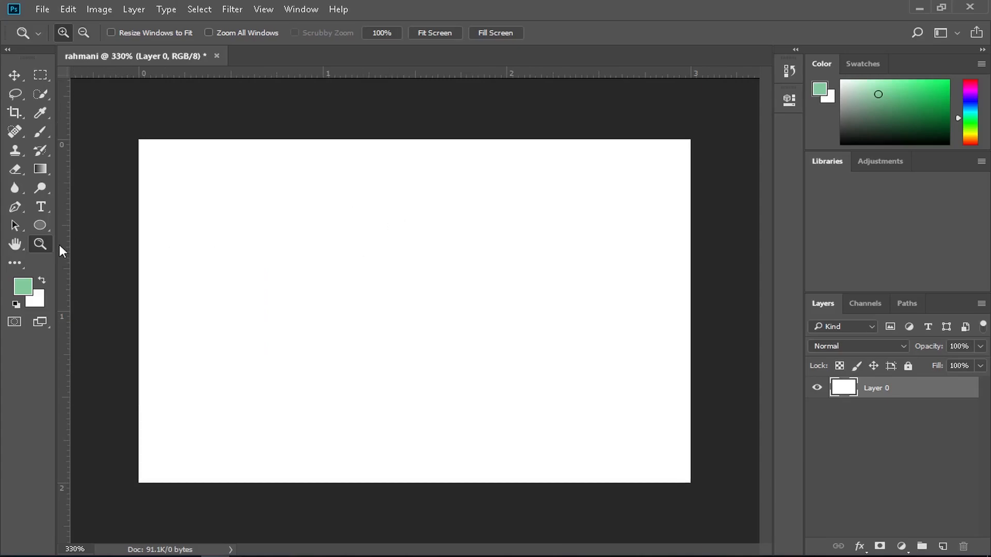
Zoom in to 400% with the Zoom tool, reduce the view to 200%, and return to 300%
{"action": "left_click", "coordinate": [360, 236]}
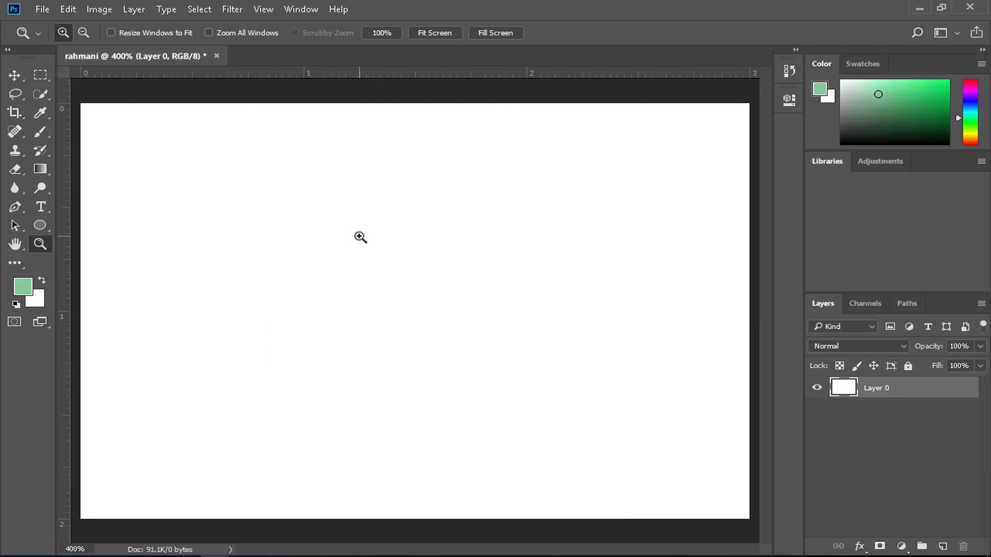
{"action": "key", "text": "alt"}
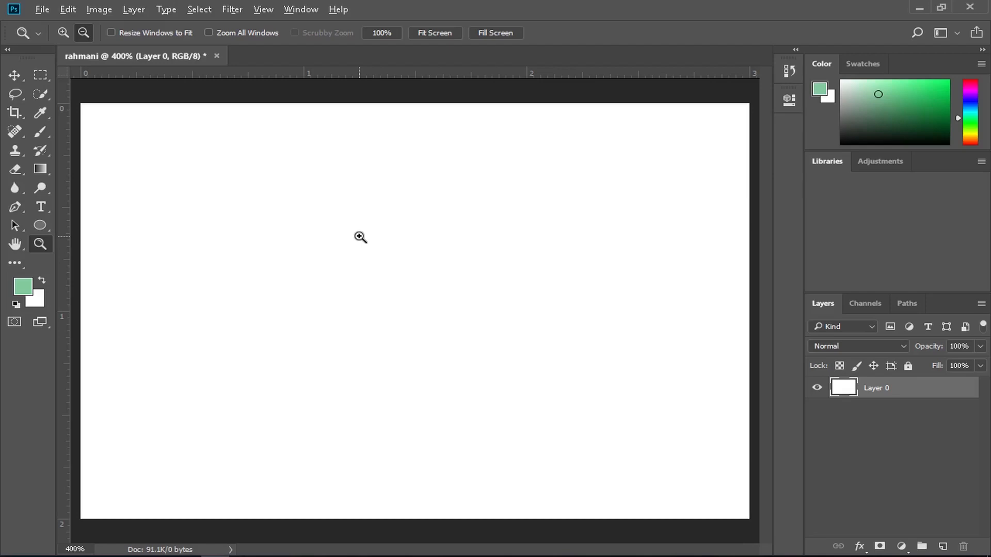
{"action": "left_click", "coordinate": [360, 238], "text": "alt"}
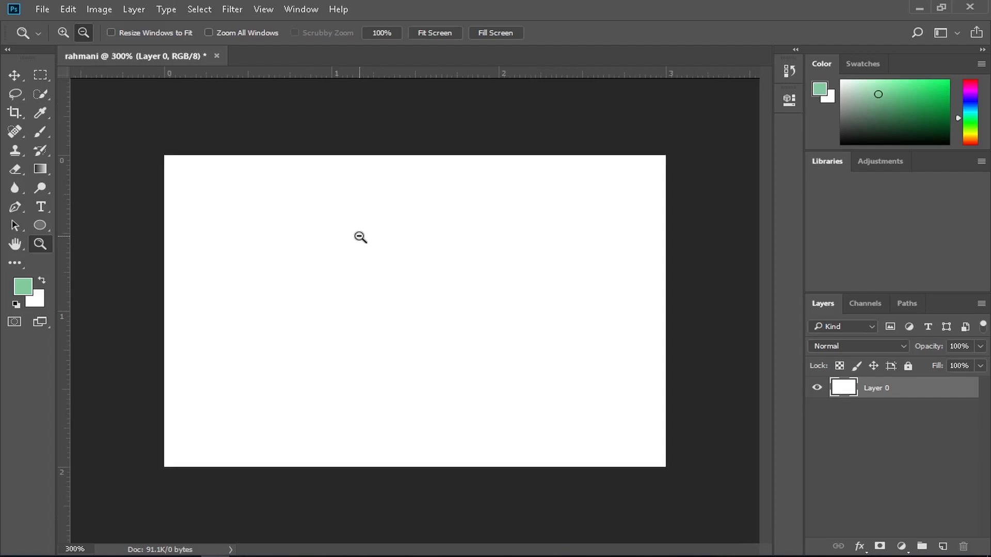
{"action": "left_click", "coordinate": [361, 237], "text": "alt"}
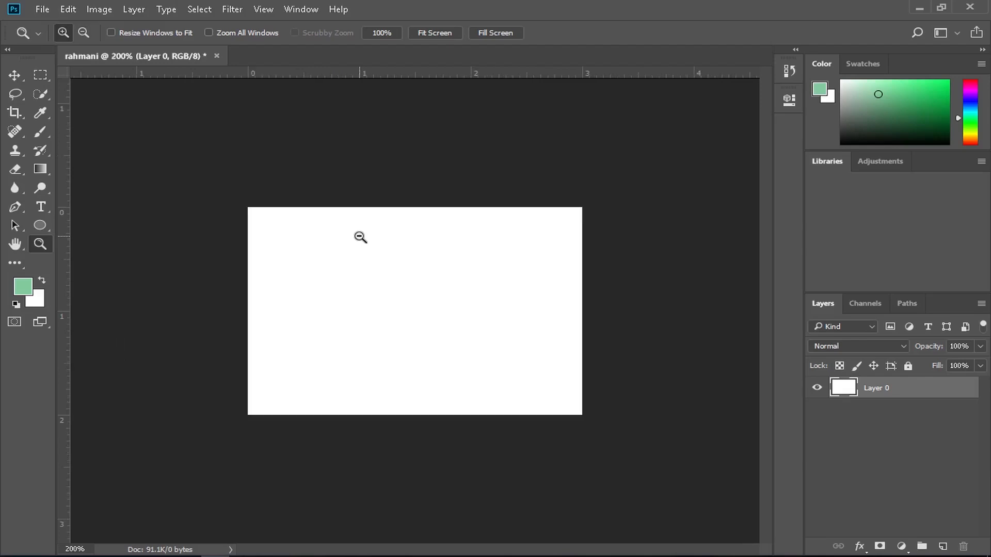
{"action": "left_click", "coordinate": [360, 238]}
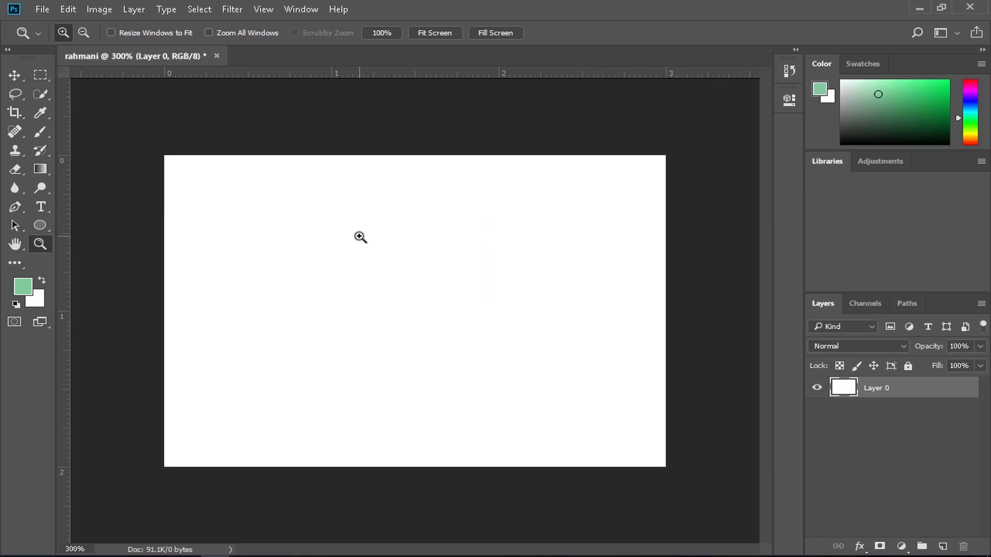
Zoom the canvas in and out repeatedly in small increments, ending at 300%
{"action": "key", "text": "alt"}
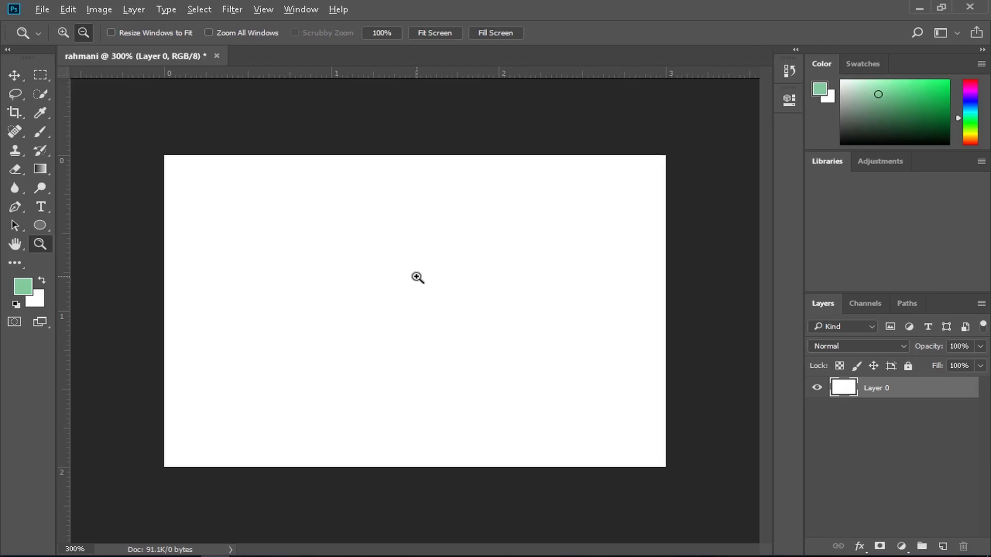
{"action": "scroll", "coordinate": [417, 278], "scroll_direction": "up", "scroll_amount": 1}
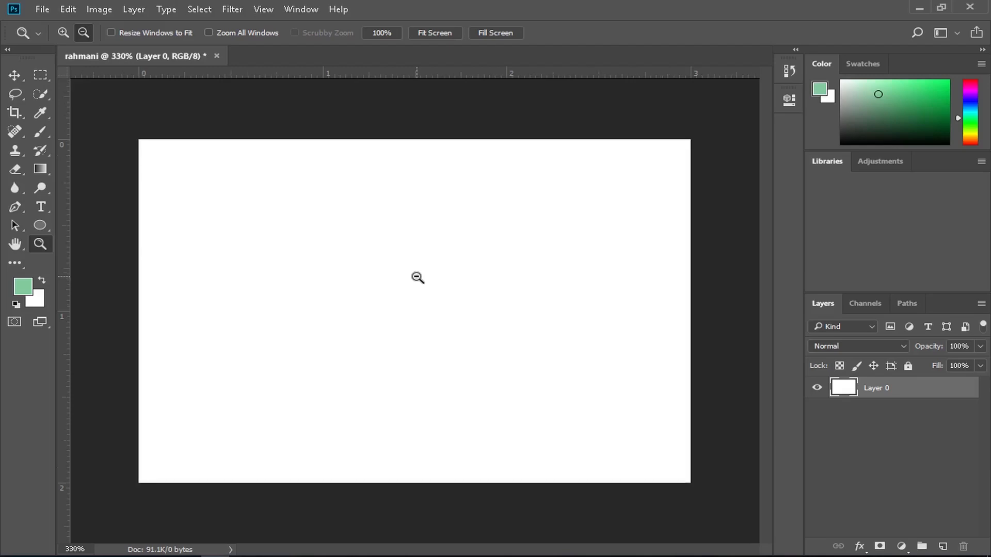
{"action": "scroll", "coordinate": [418, 277], "scroll_direction": "up", "scroll_amount": 1}
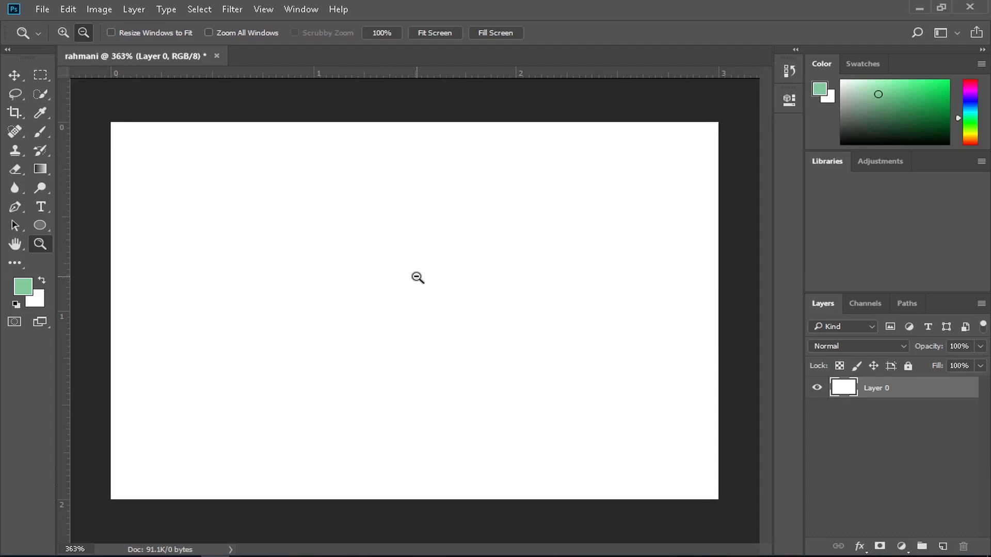
{"action": "scroll", "coordinate": [417, 277], "scroll_direction": "down", "scroll_amount": 3}
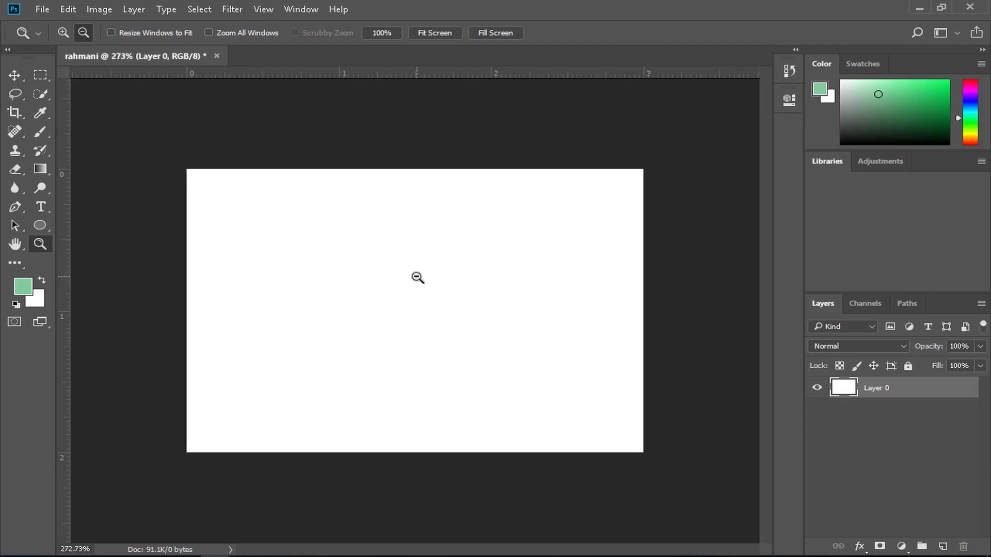
{"action": "scroll", "coordinate": [418, 278], "scroll_direction": "up", "scroll_amount": 1}
{"action": "scroll", "coordinate": [417, 278], "scroll_direction": "down", "scroll_amount": 2}
{"action": "scroll", "coordinate": [417, 278], "scroll_direction": "up", "scroll_amount": 2}
{"action": "scroll", "coordinate": [417, 278], "scroll_direction": "down", "scroll_amount": 2}
{"action": "scroll", "coordinate": [417, 277], "scroll_direction": "up", "scroll_amount": 2}
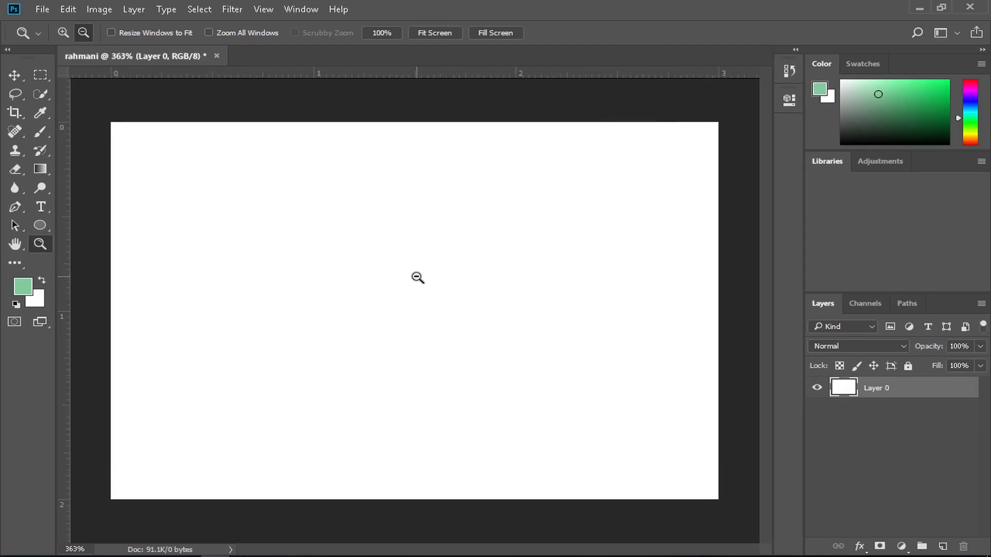
{"action": "left_click", "coordinate": [417, 278]}
{"action": "key", "text": "alt"}
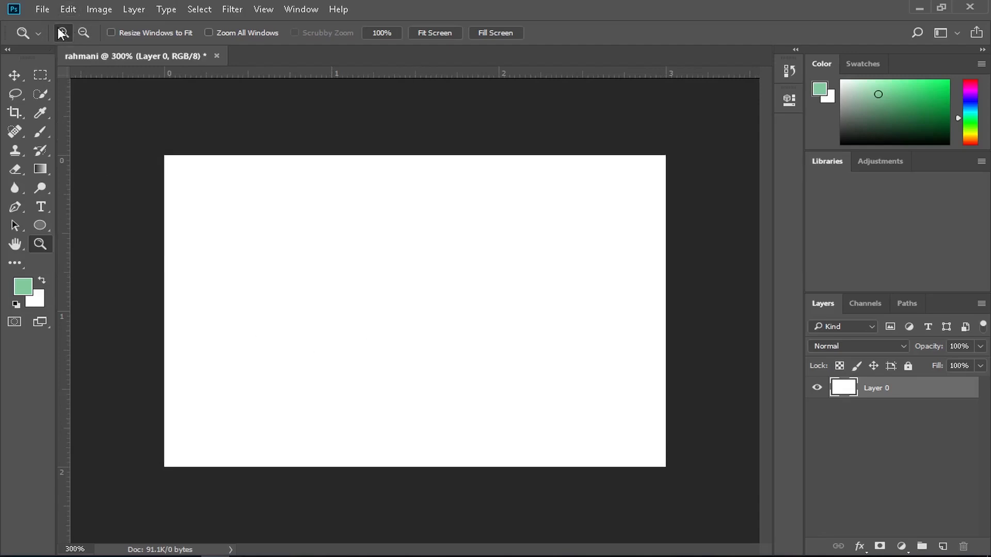
Zoom out to 100% and back in to 300% using the Zoom tool's two modes, and toggle Resize Windows to Fit on and off
{"action": "left_click", "coordinate": [83, 32]}
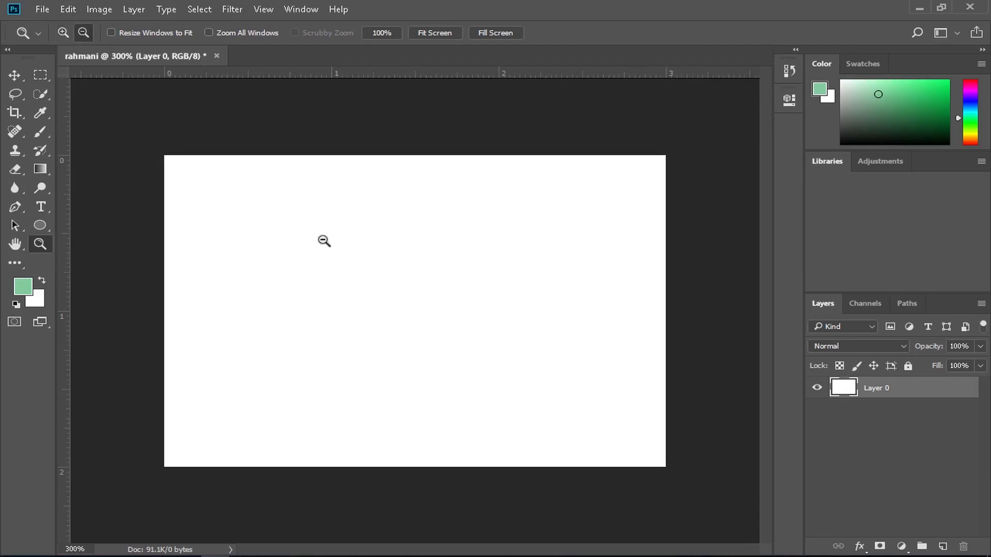
{"action": "left_click", "coordinate": [324, 264]}
{"action": "left_click", "coordinate": [153, 141]}
{"action": "left_click", "coordinate": [63, 33]}
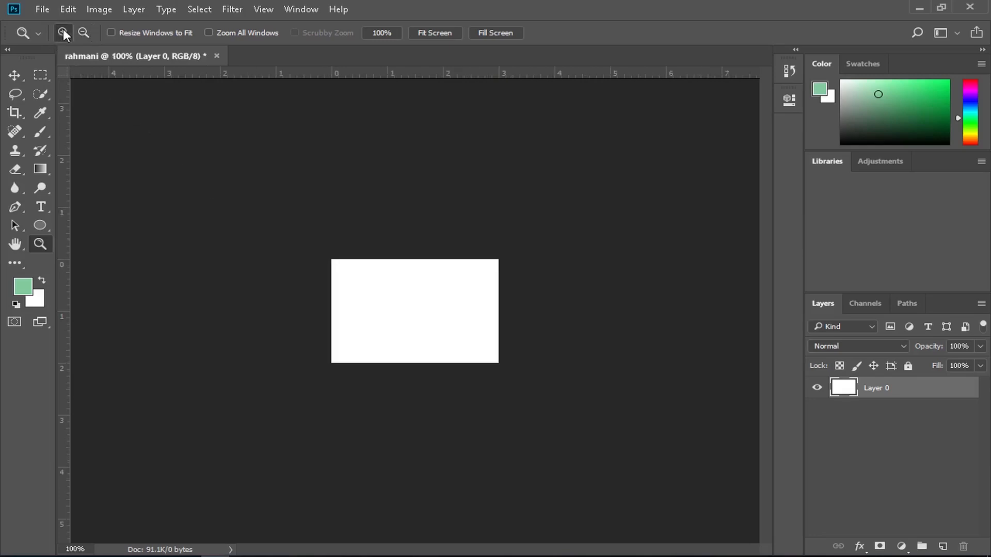
{"action": "left_click", "coordinate": [404, 281]}
{"action": "left_click", "coordinate": [402, 280]}
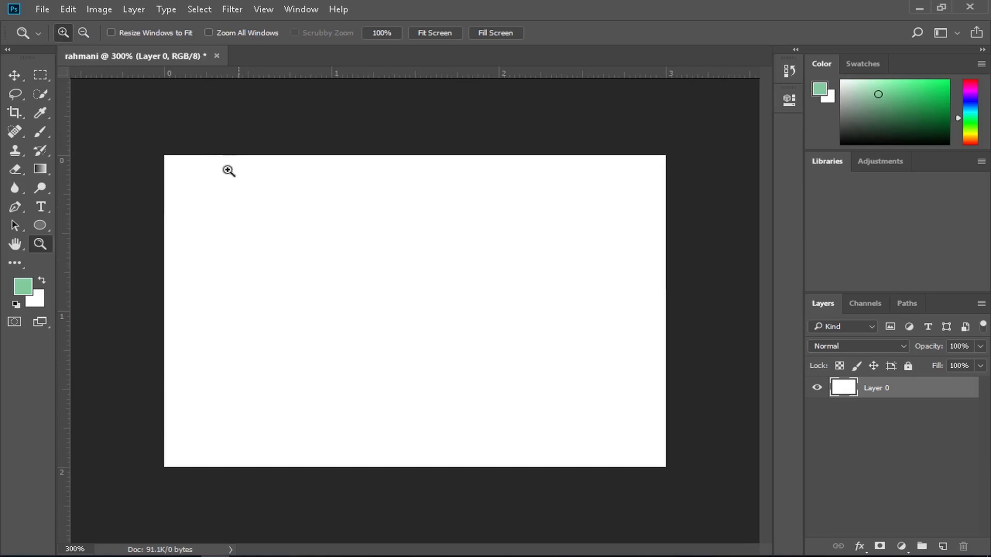
{"action": "left_click", "coordinate": [111, 32]}
{"action": "left_click", "coordinate": [113, 33]}
Open the image oranges-5383.jpg from the Downloads folder
{"action": "left_click", "coordinate": [38, 11]}
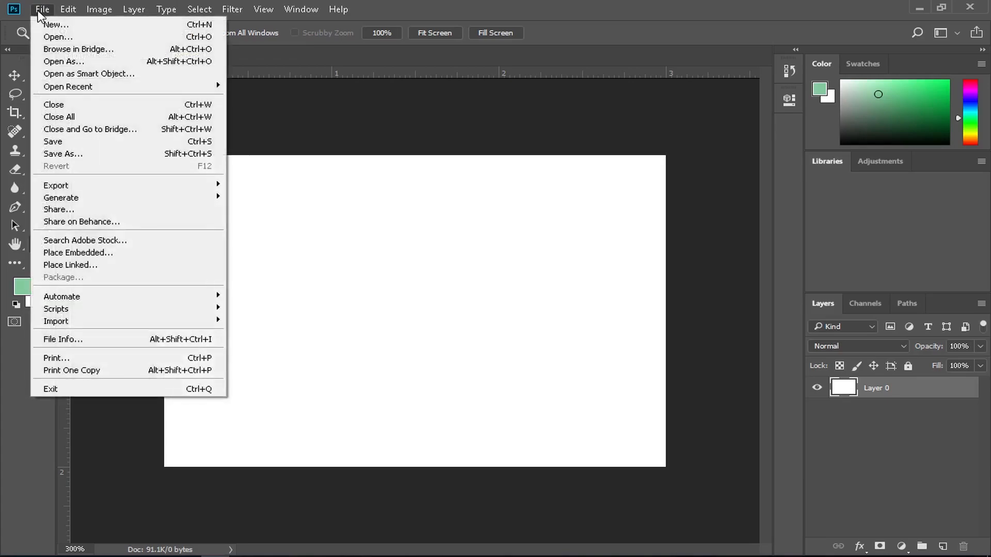
{"action": "left_click", "coordinate": [71, 38]}
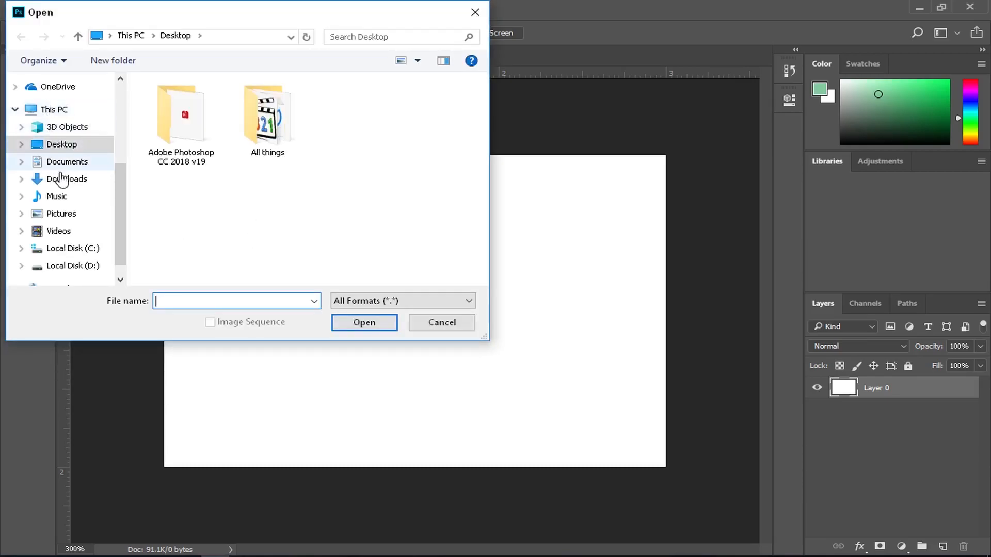
{"action": "left_click", "coordinate": [64, 181]}
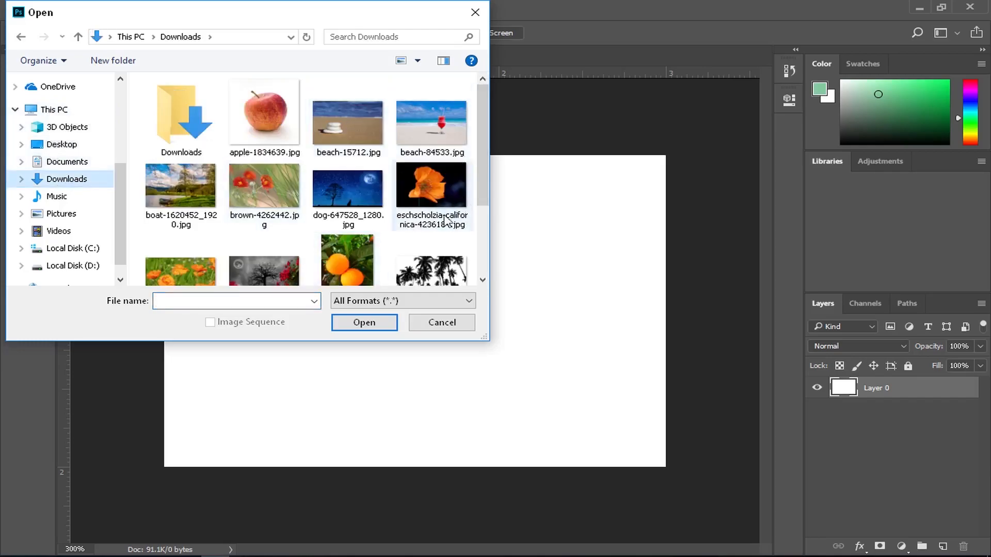
{"action": "scroll", "coordinate": [364, 172], "scroll_direction": "down", "scroll_amount": 2}
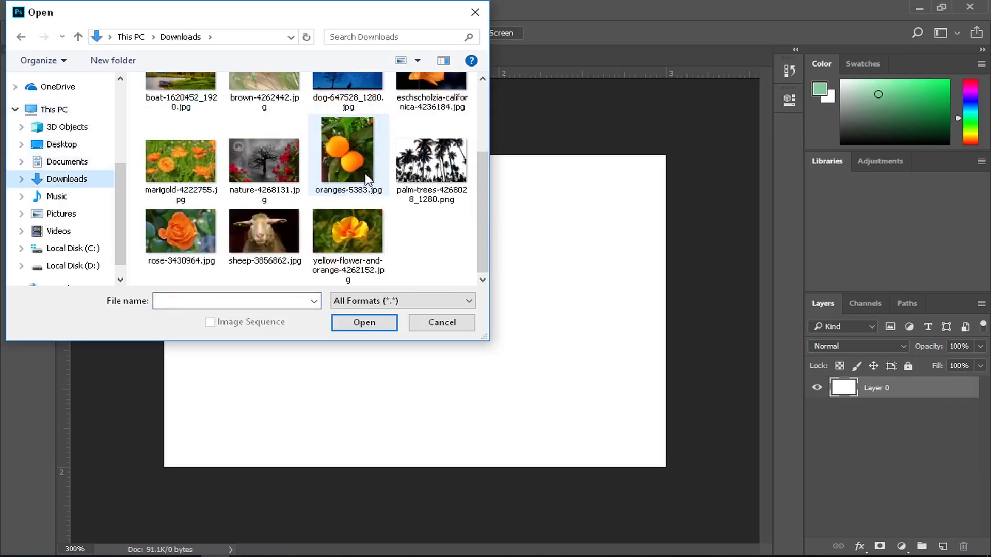
{"action": "scroll", "coordinate": [365, 175], "scroll_direction": "up", "scroll_amount": 3}
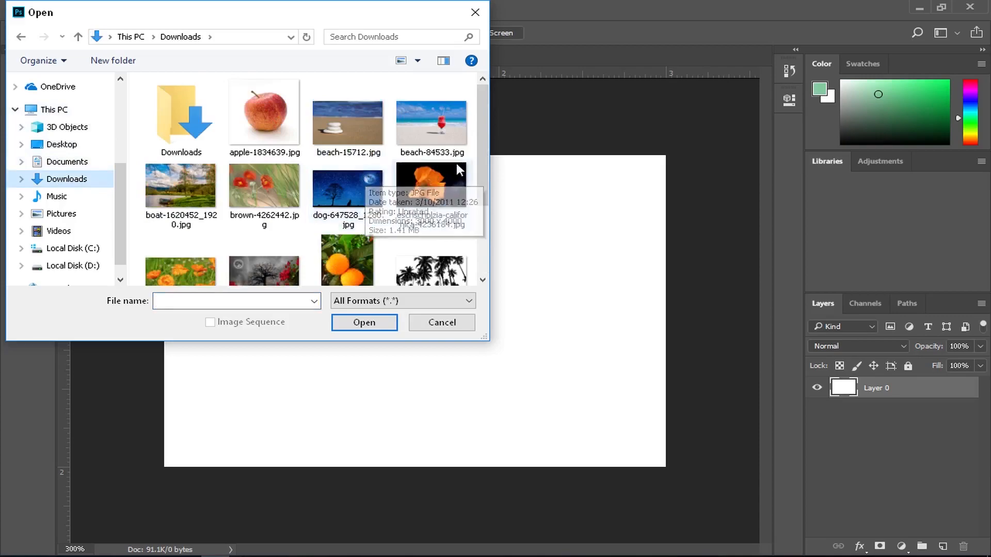
{"action": "left_click", "coordinate": [416, 127]}
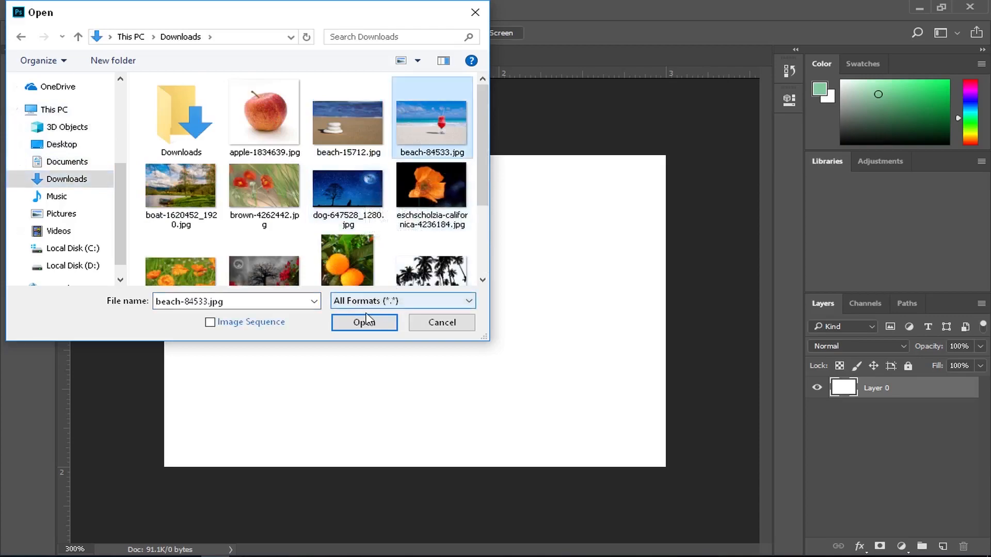
{"action": "left_click", "coordinate": [342, 268]}
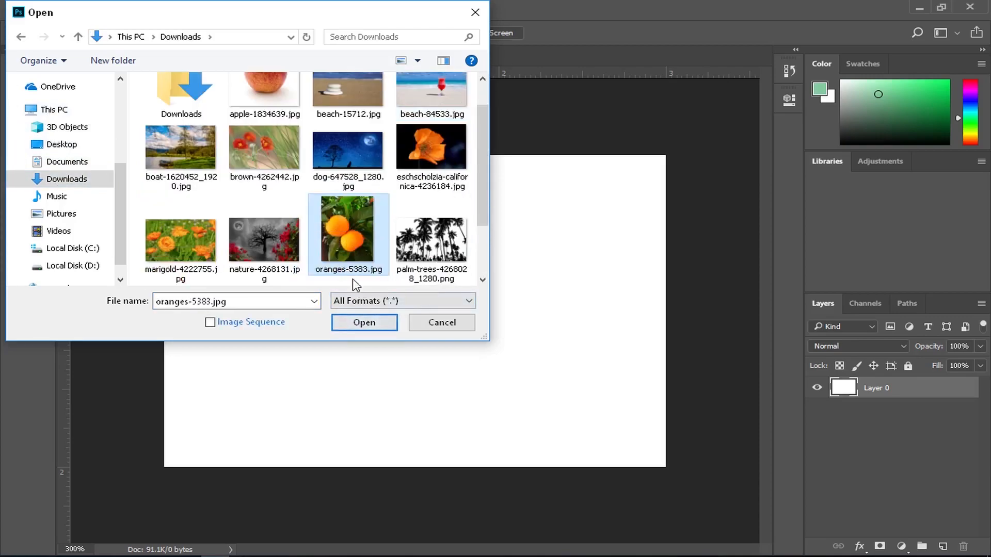
{"action": "left_click", "coordinate": [364, 322]}
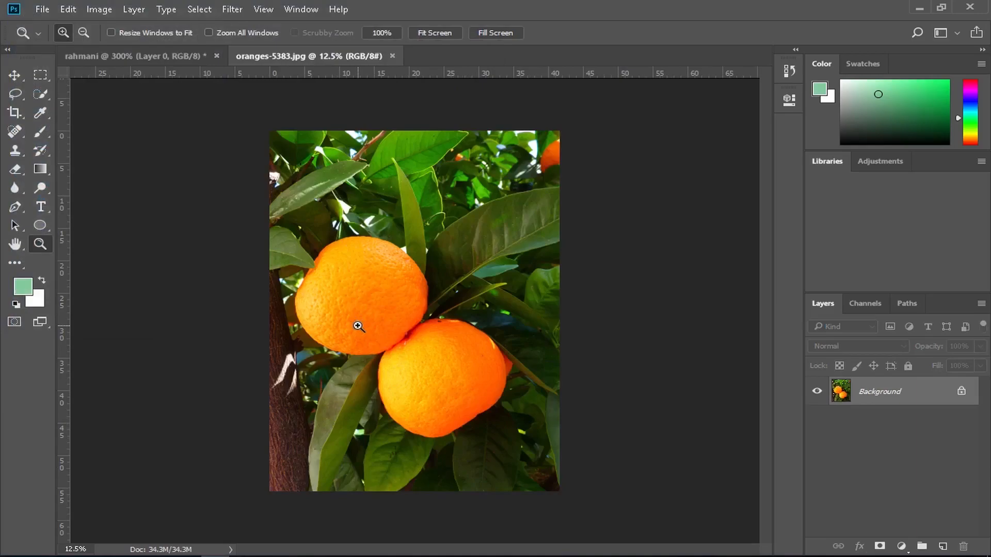
Open boat-1620452_1920.jpg from the Downloads folder as a Smart Object
{"action": "key", "text": "ctrl+Tab"}
{"action": "left_click", "coordinate": [43, 9]}
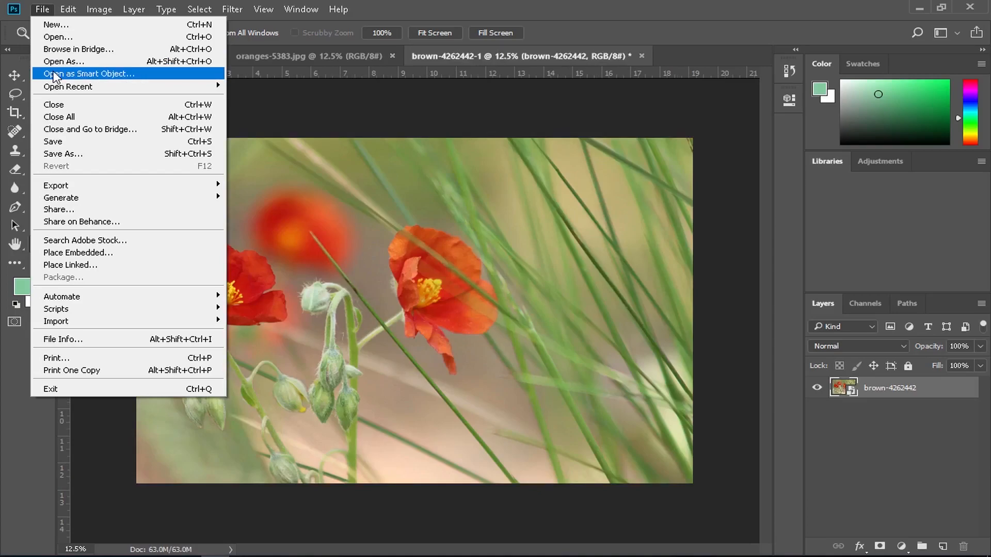
{"action": "left_click", "coordinate": [55, 74]}
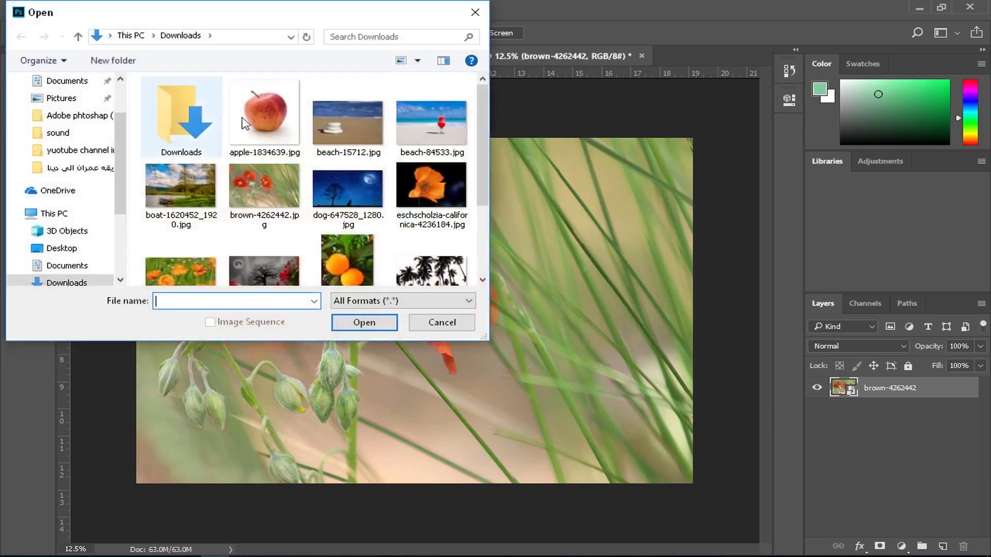
{"action": "left_click", "coordinate": [181, 194]}
{"action": "left_click", "coordinate": [340, 322]}
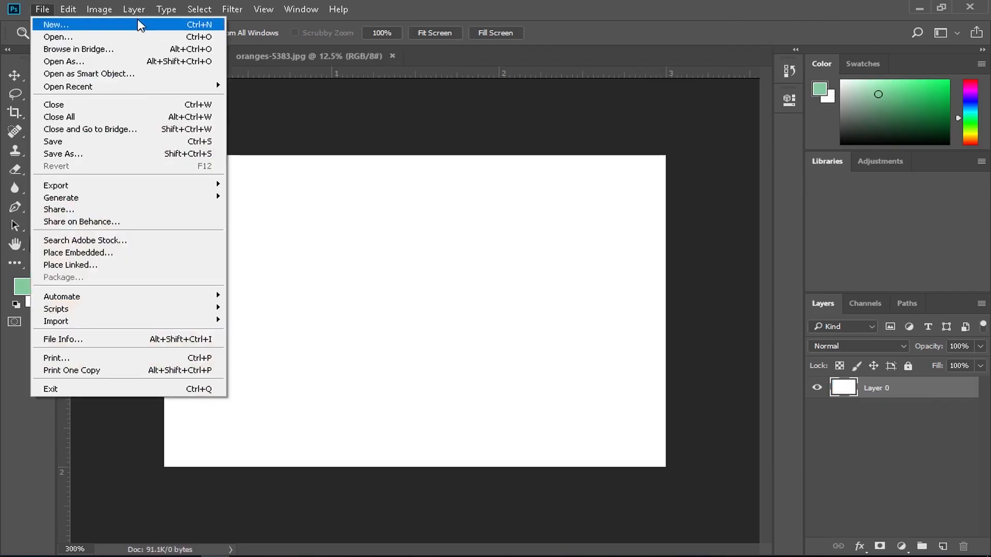
Clear the list of recently opened files and switch to the oranges-5383.jpg document
{"action": "mouse_move", "coordinate": [128, 97]}
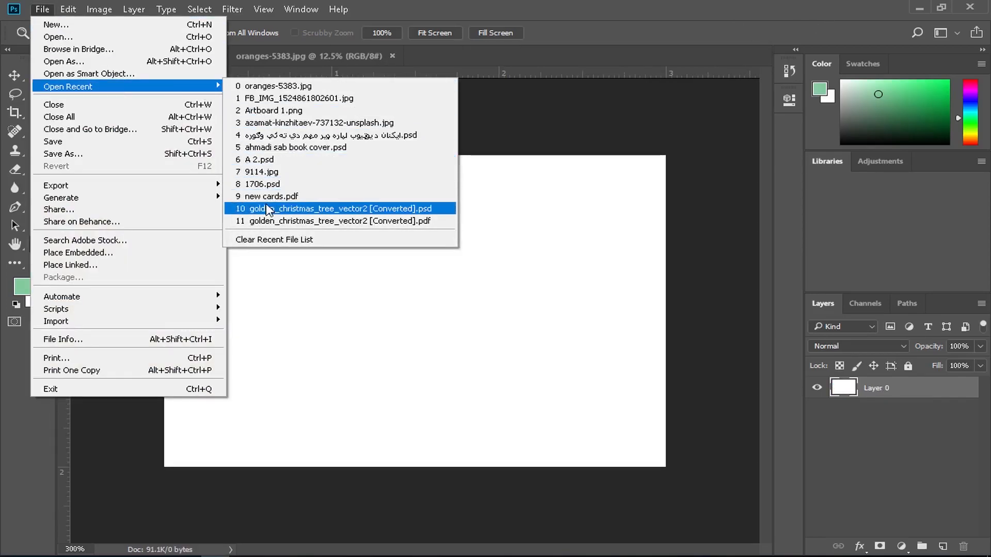
{"action": "left_click", "coordinate": [275, 238]}
{"action": "left_click", "coordinate": [49, 8]}
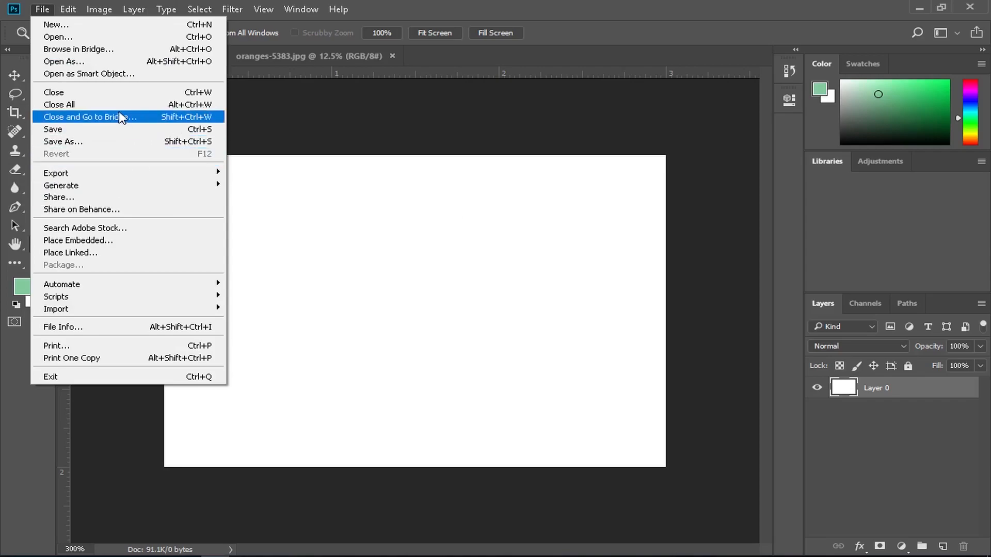
{"action": "left_click", "coordinate": [324, 51]}
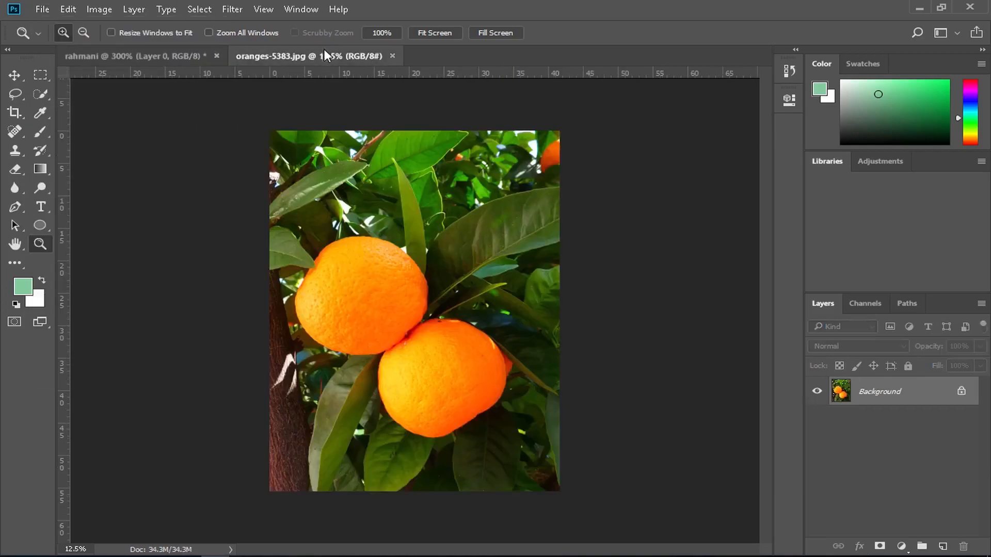
Open beach-15712.jpg, boat-1620452_1920.jpg and brown-4262442.jpg from Downloads together in one go
{"action": "left_click", "coordinate": [44, 11]}
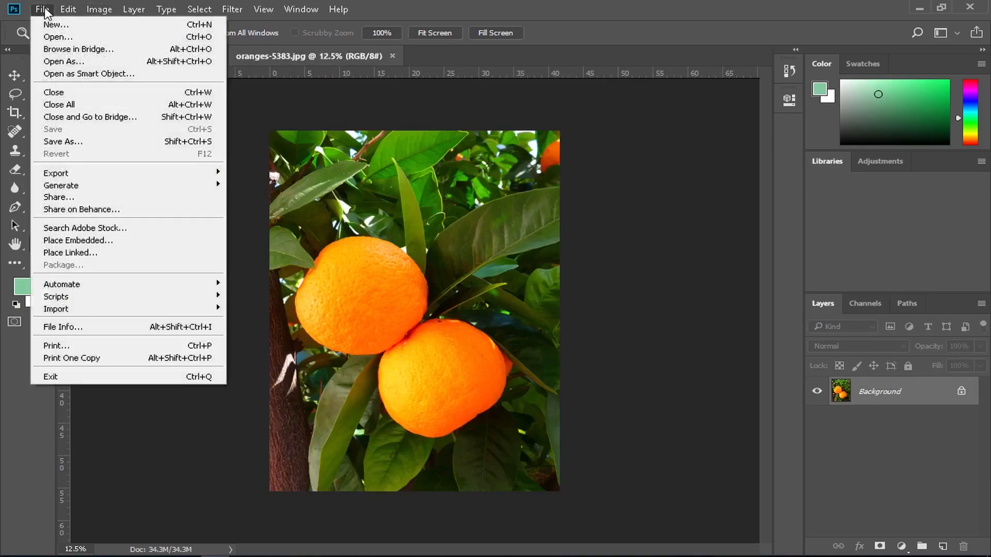
{"action": "left_click", "coordinate": [56, 37]}
{"action": "left_click", "coordinate": [266, 186]}
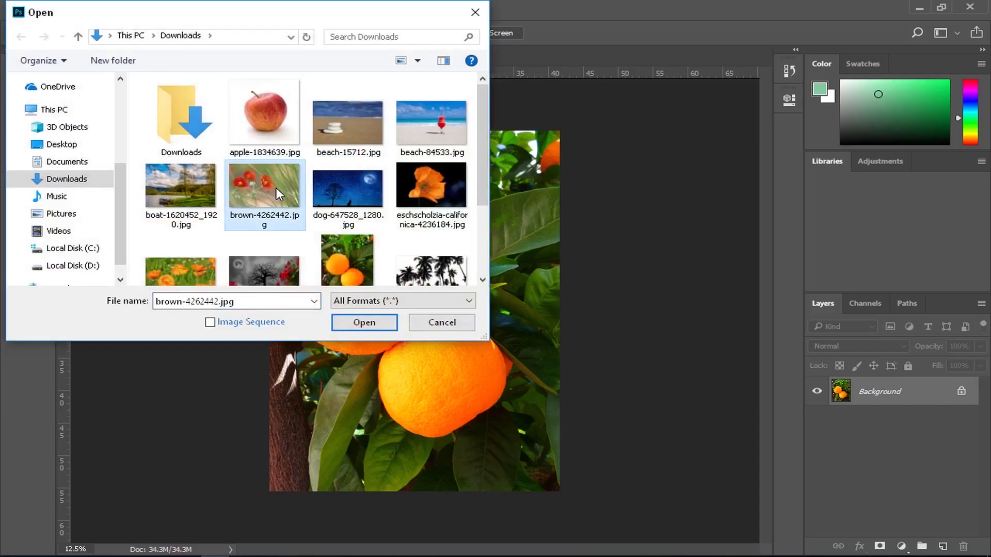
{"action": "left_click", "coordinate": [200, 184], "text": "ctrl"}
{"action": "left_click", "coordinate": [342, 125], "text": "ctrl"}
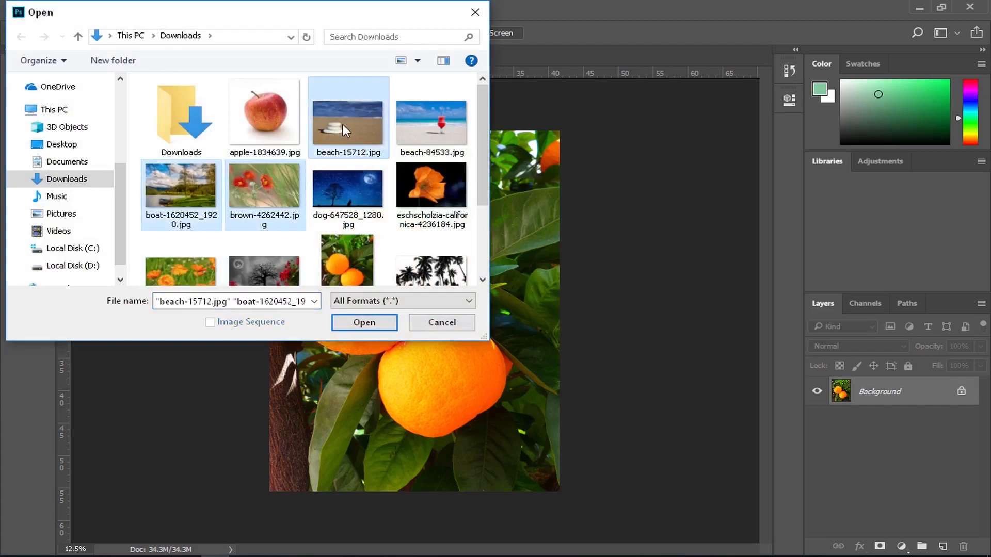
{"action": "left_click", "coordinate": [362, 323]}
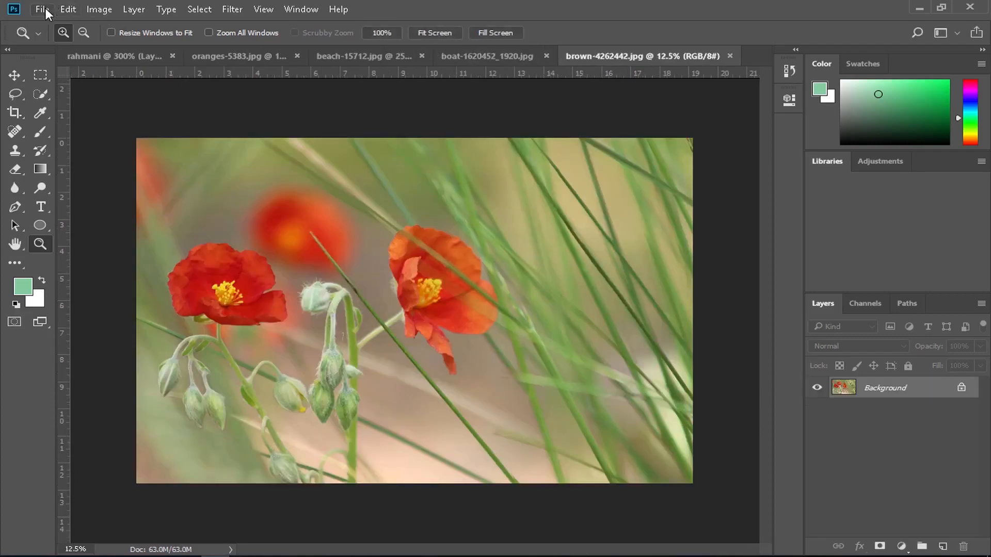
Close only the brown-4262442.jpg document
{"action": "left_click", "coordinate": [44, 9]}
{"action": "mouse_move", "coordinate": [78, 87]}
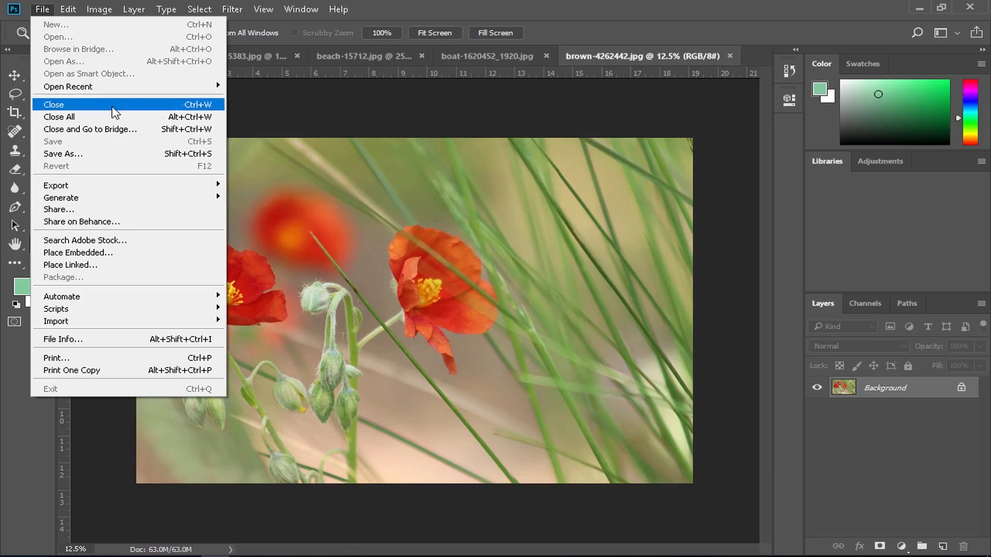
{"action": "left_click", "coordinate": [113, 108]}
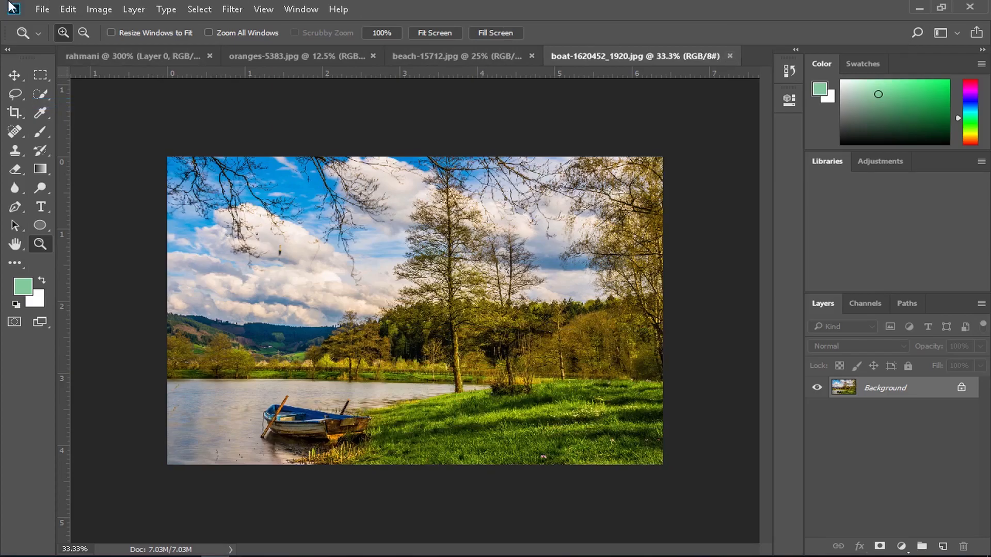
Close all the opened image documents at once, but cancel closing the unsaved blank white document
{"action": "left_click", "coordinate": [42, 9]}
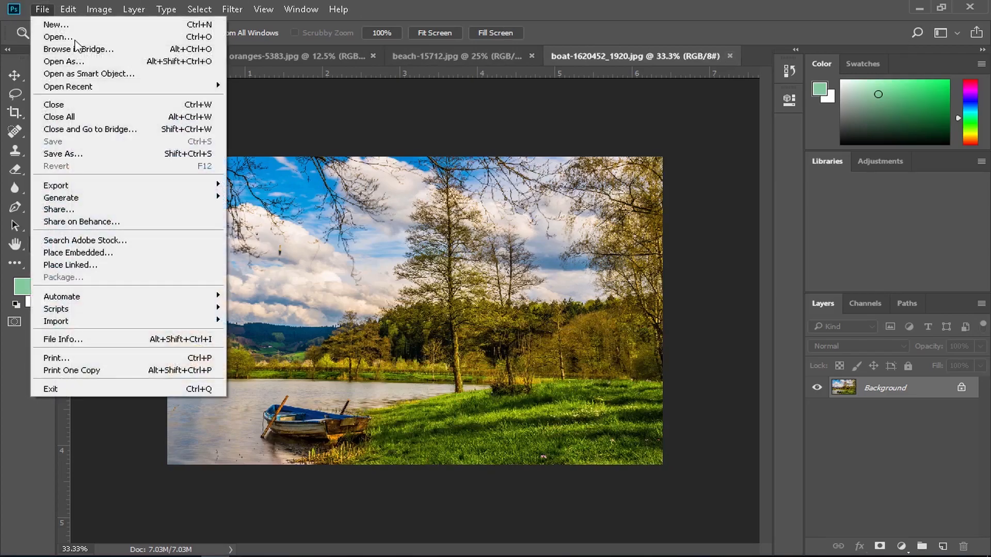
{"action": "left_click", "coordinate": [80, 121]}
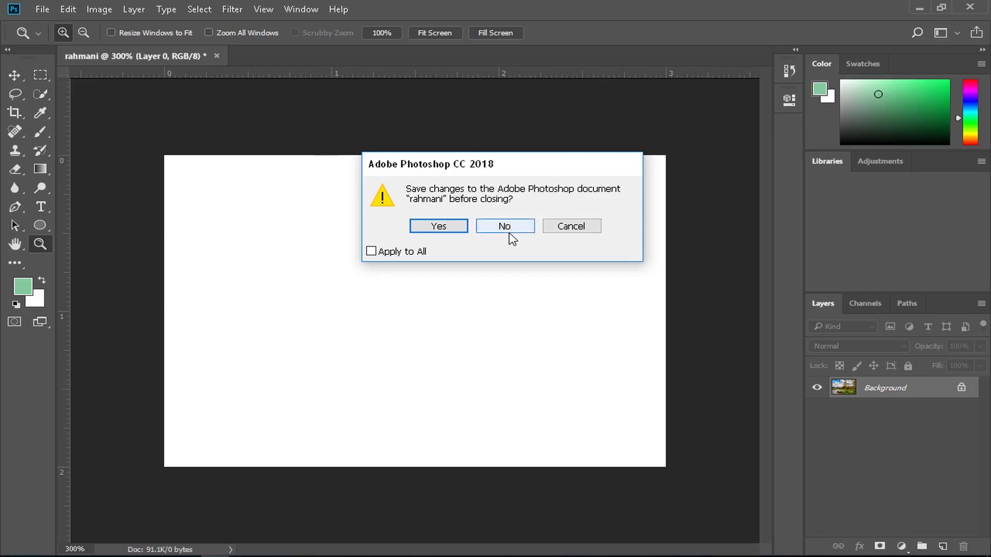
{"action": "left_click", "coordinate": [577, 232]}
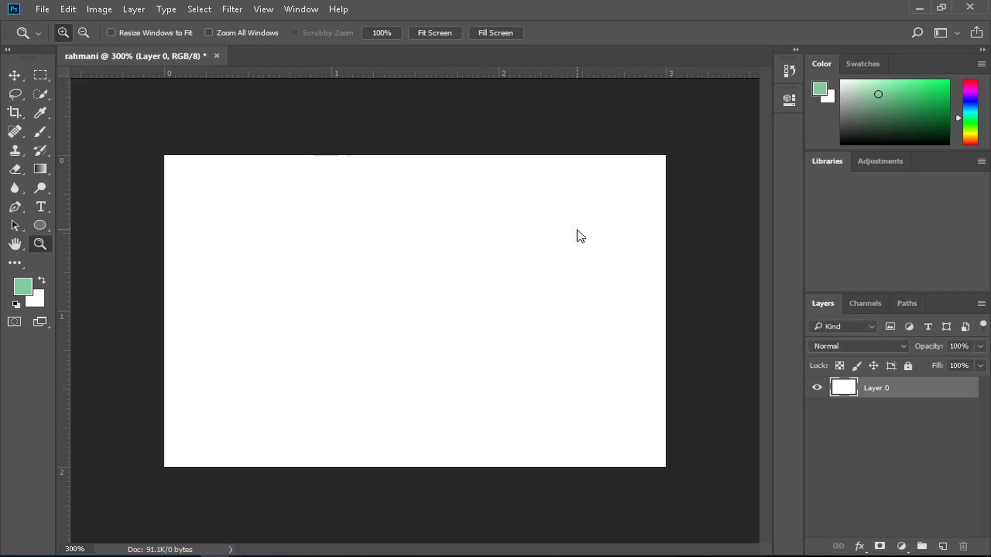
{"action": "left_click", "coordinate": [47, 8]}
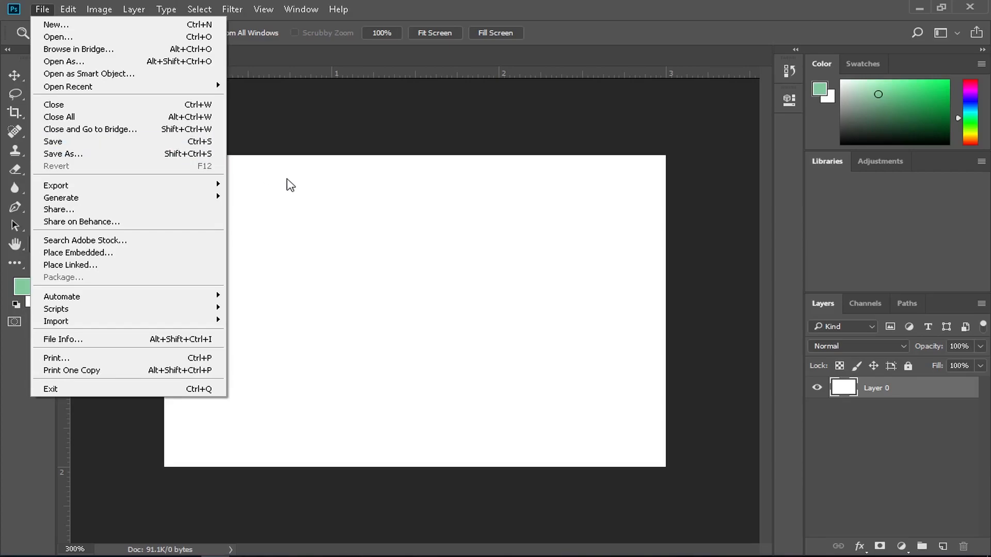
{"action": "left_click", "coordinate": [367, 128]}
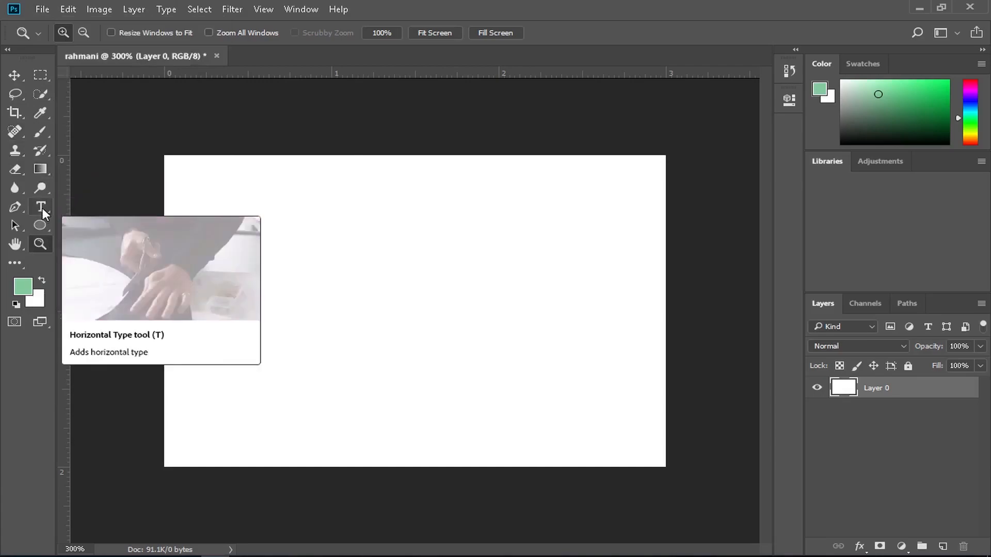
Draw a blue rectangle of about 68 × 55 px near the canvas's upper-left corner and collapse its shape properties
{"action": "left_click", "coordinate": [41, 225]}
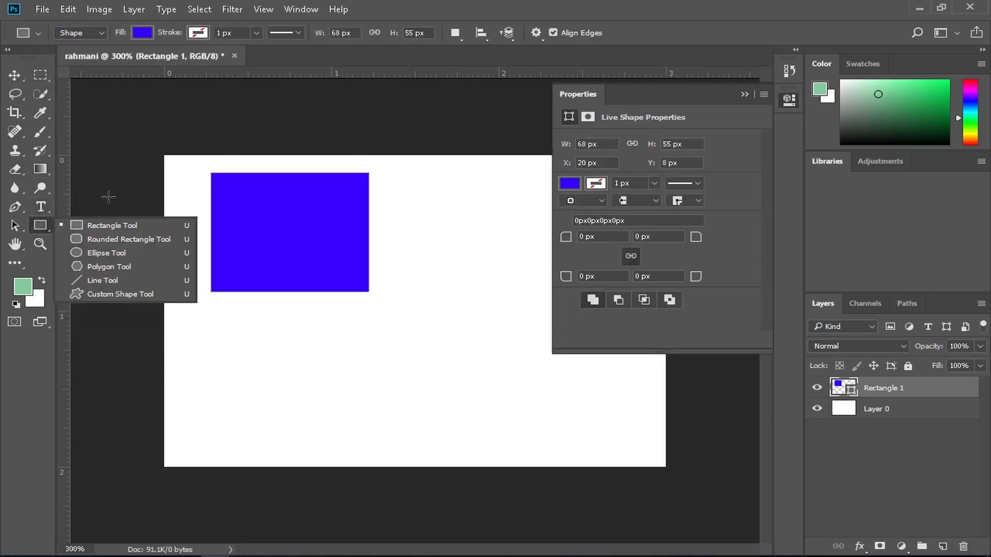
{"action": "left_click", "coordinate": [450, 223]}
{"action": "left_click", "coordinate": [451, 221]}
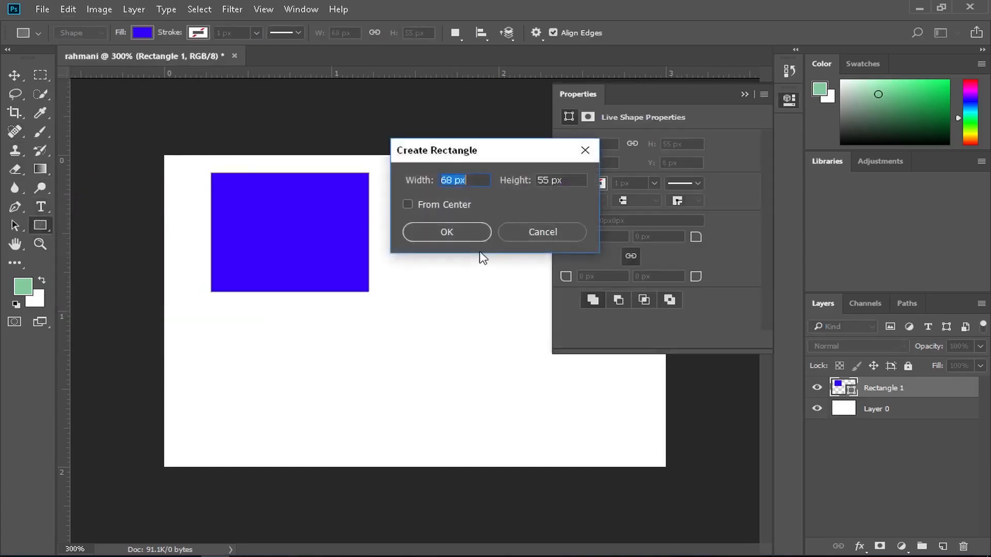
{"action": "left_click", "coordinate": [543, 232]}
{"action": "left_click", "coordinate": [743, 94]}
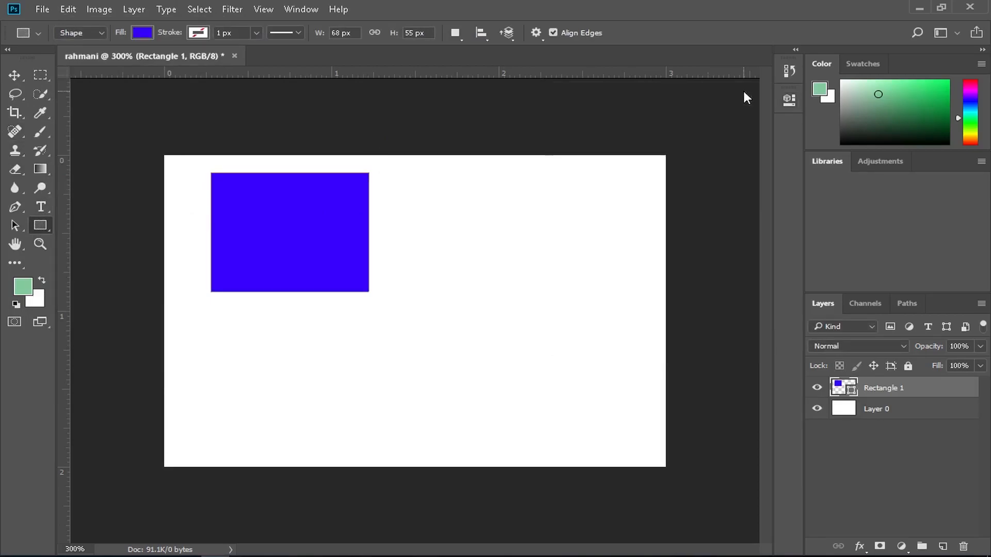
Duplicate the blue rectangle three times with the Move tool to form a two-by-two grid, and deselect the layers
{"action": "left_click", "coordinate": [13, 75]}
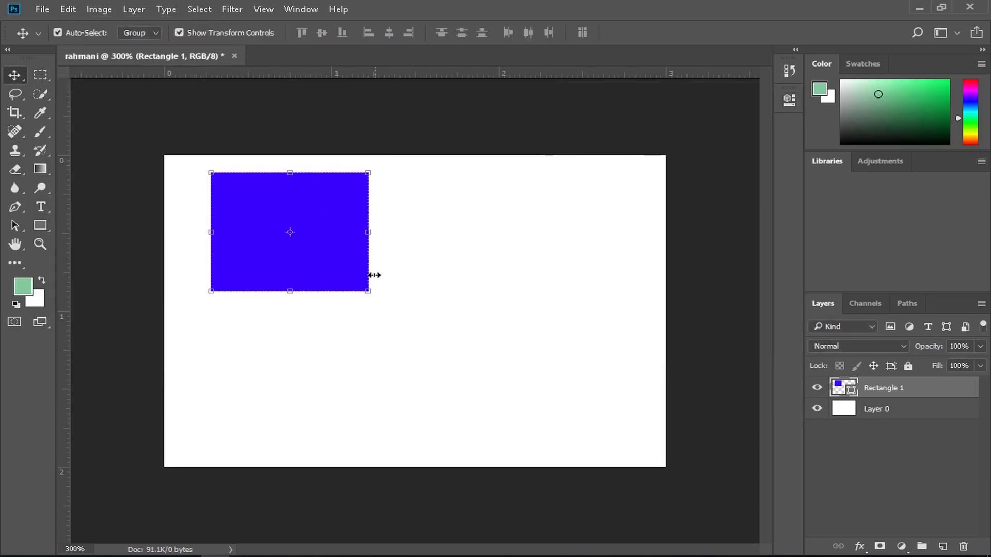
{"action": "left_click_drag", "start_coordinate": [332, 243], "coordinate": [547, 235]}
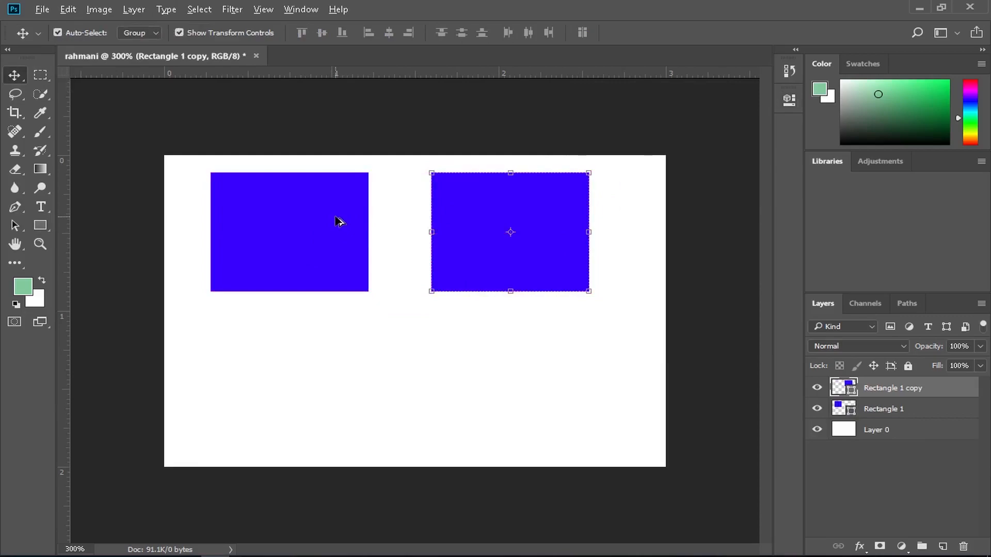
{"action": "left_click_drag", "start_coordinate": [305, 220], "coordinate": [305, 367]}
{"action": "left_click_drag", "start_coordinate": [516, 223], "coordinate": [520, 374]}
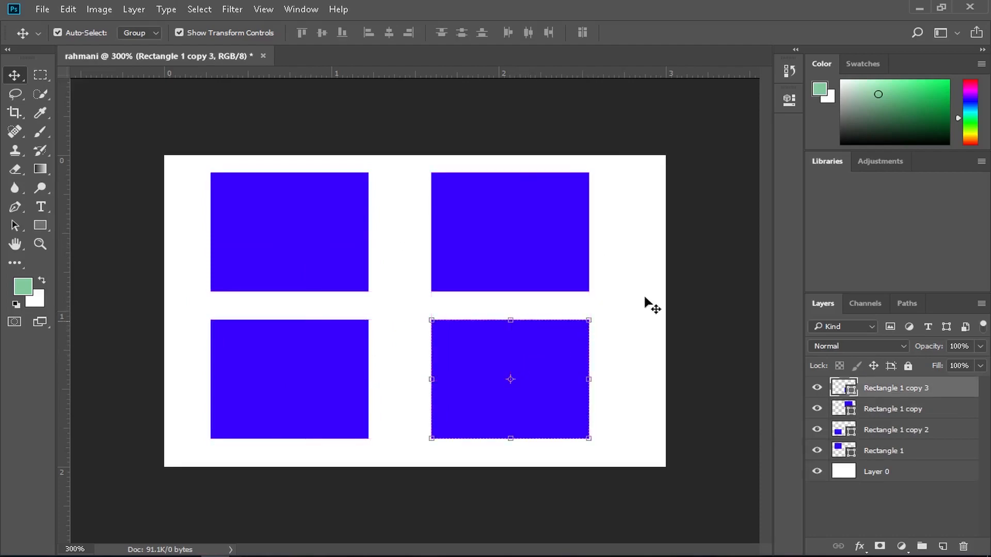
{"action": "left_click", "coordinate": [693, 196]}
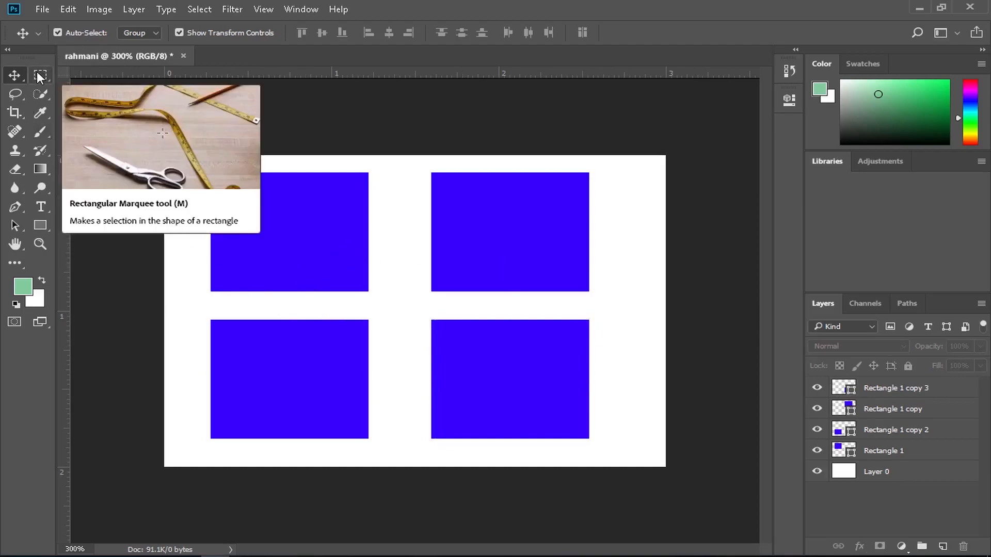
Save the rectangle document in the Downloads folder as rahmani.psd in Photoshop format with layers kept
{"action": "left_click", "coordinate": [41, 9]}
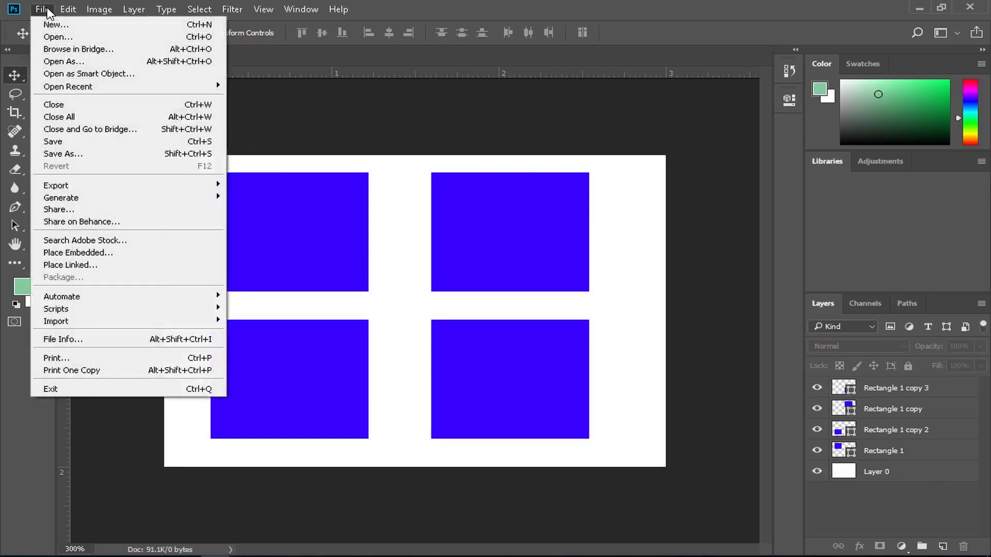
{"action": "left_click", "coordinate": [53, 141]}
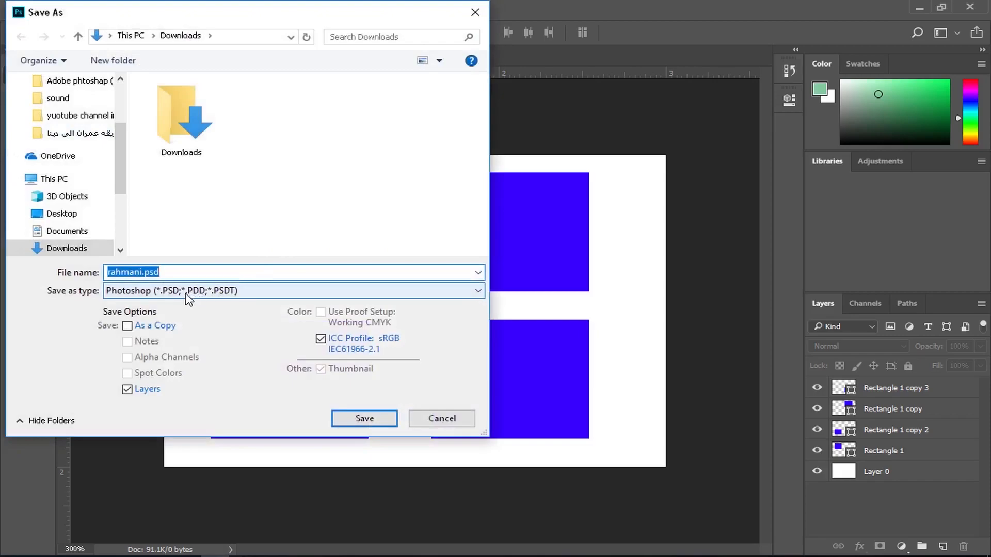
{"action": "left_click", "coordinate": [185, 293]}
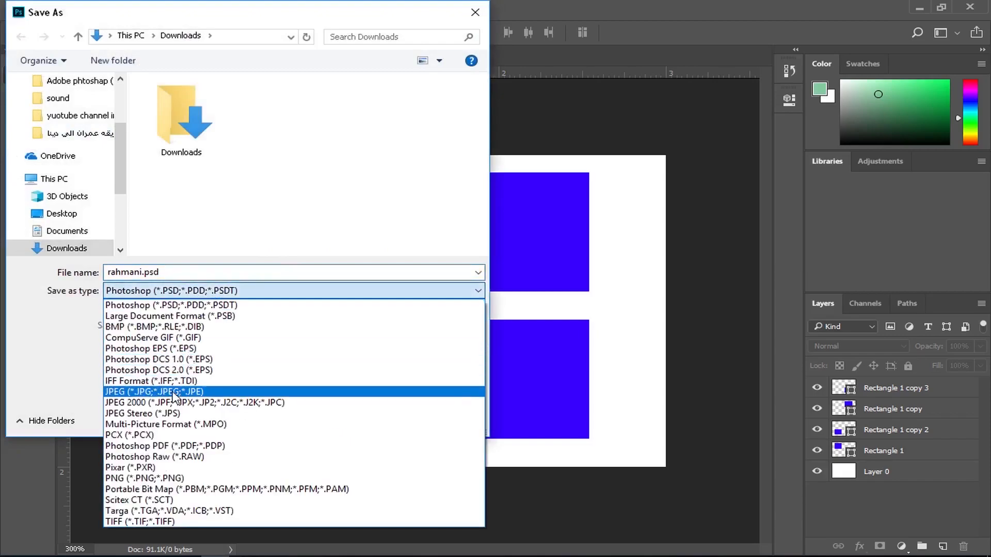
{"action": "left_click", "coordinate": [194, 270]}
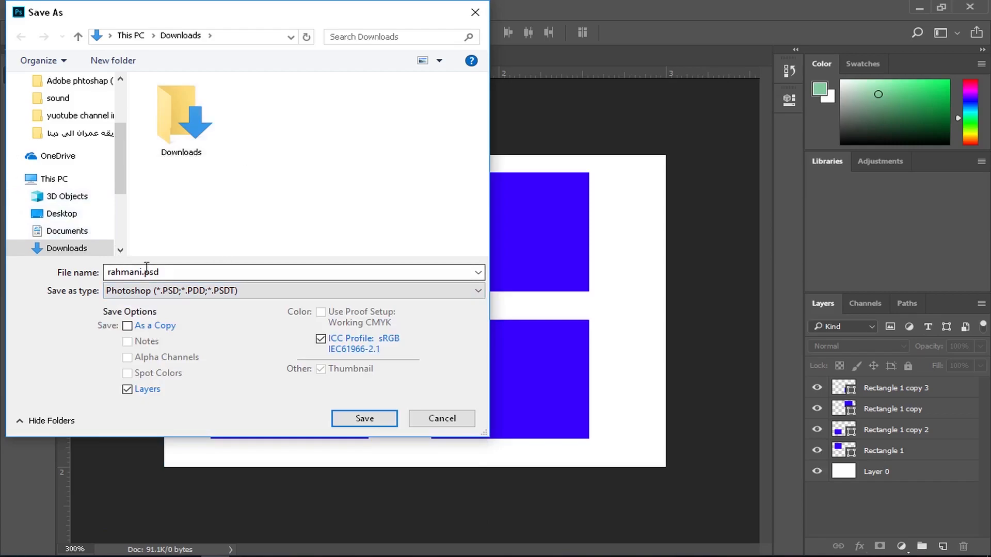
{"action": "left_click", "coordinate": [363, 420]}
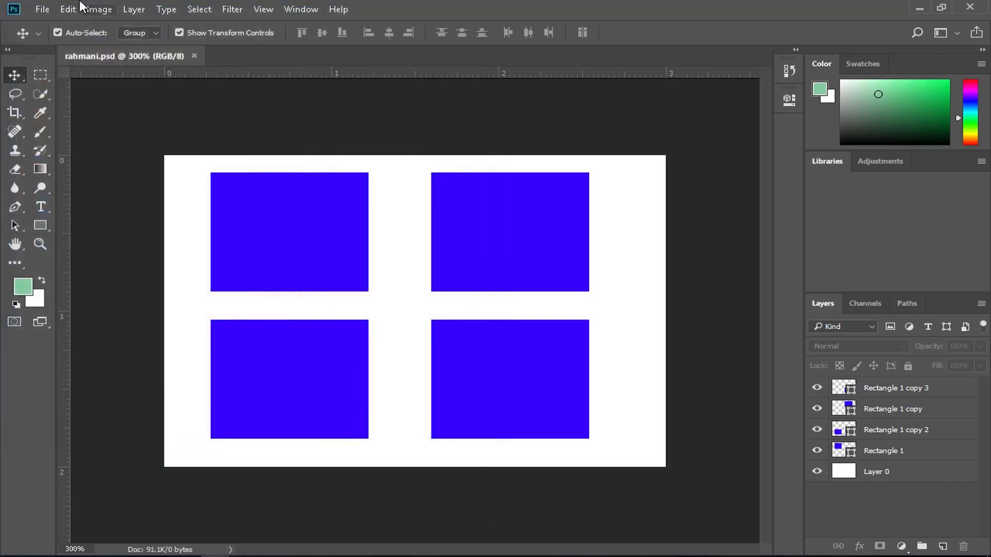
Look for the saved rahmani.psd among the files in the Downloads folder without opening anything
{"action": "left_click", "coordinate": [44, 9]}
{"action": "left_click", "coordinate": [67, 38]}
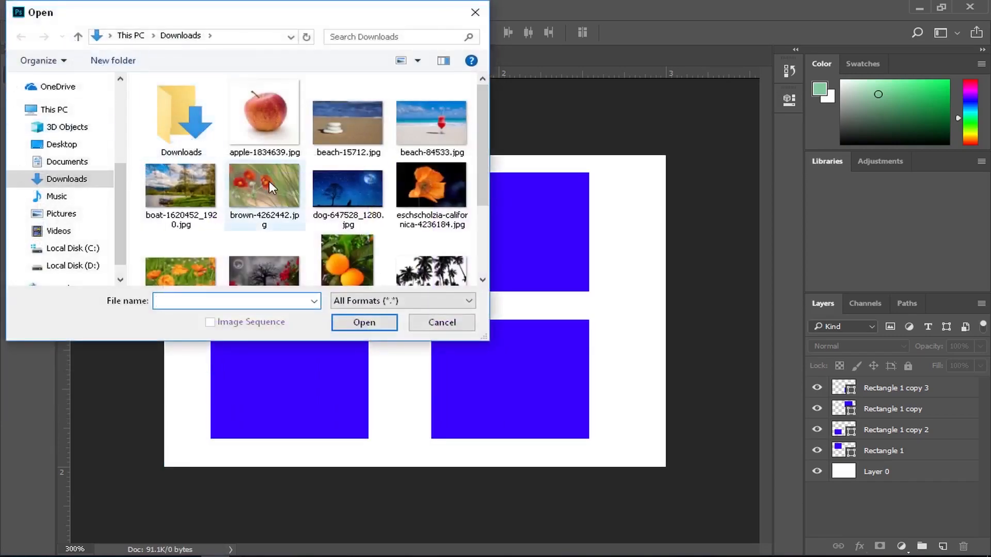
{"action": "scroll", "coordinate": [268, 181], "scroll_direction": "down", "scroll_amount": 3}
{"action": "scroll", "coordinate": [268, 186], "scroll_direction": "down", "scroll_amount": 2}
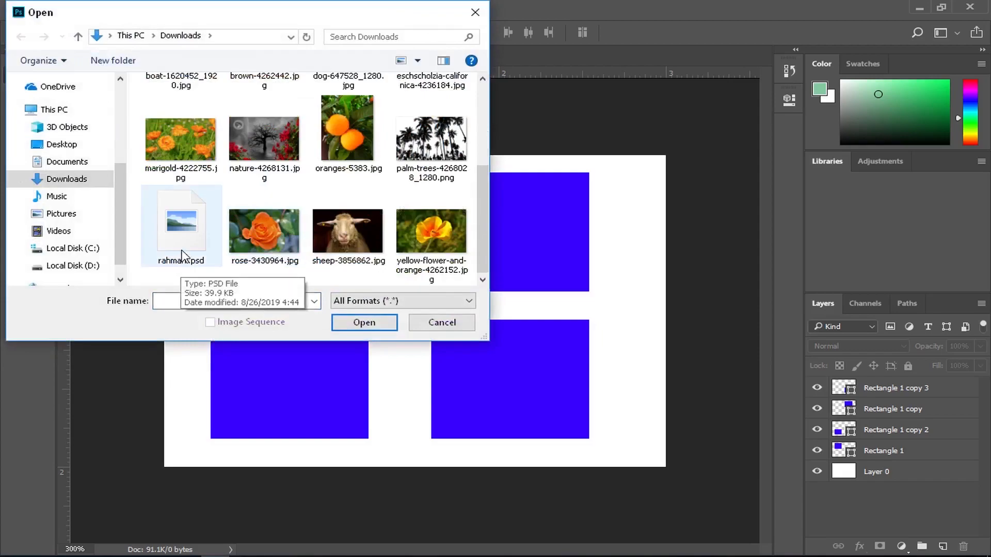
{"action": "left_click", "coordinate": [438, 325]}
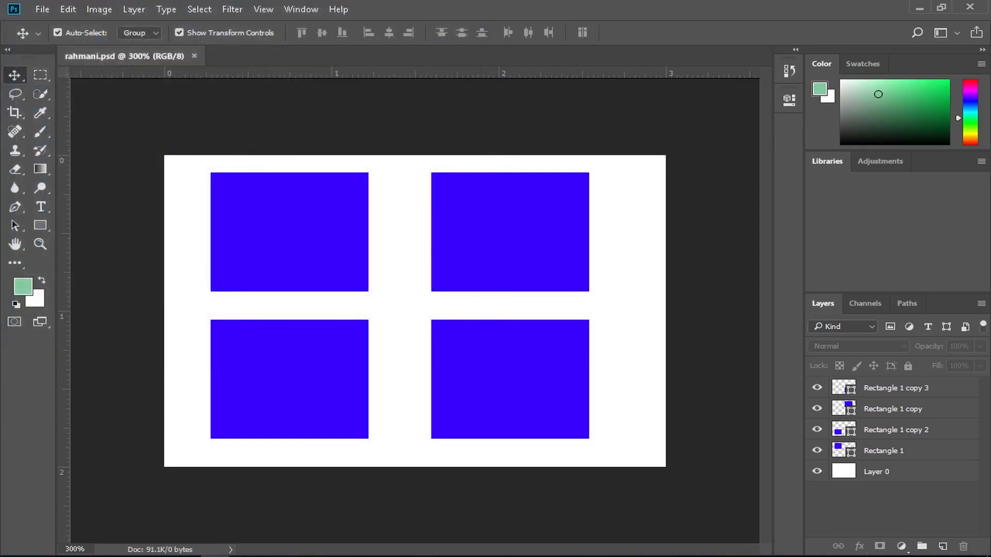
Save the document under the new name rahmani2 in the Downloads folder, in Photoshop format
{"action": "left_click", "coordinate": [40, 9]}
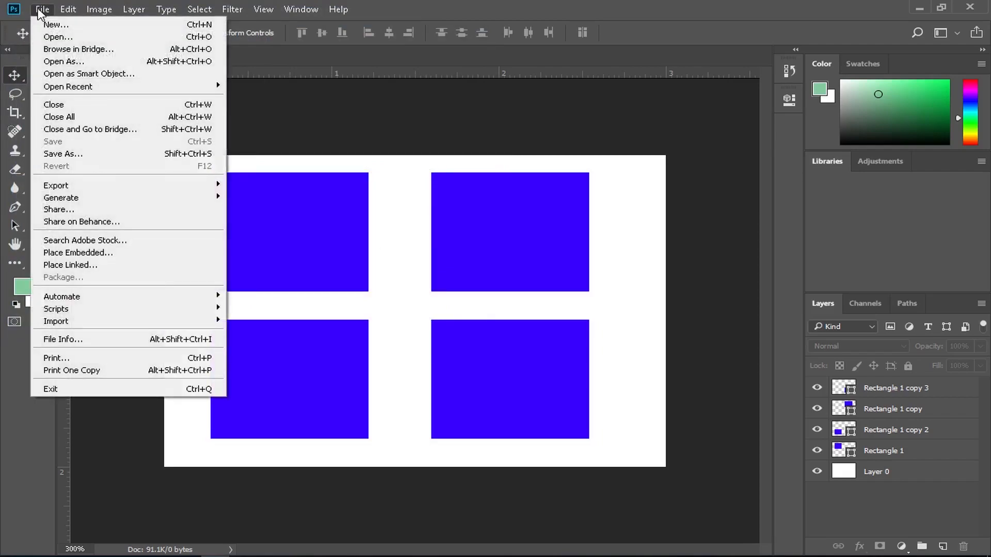
{"action": "left_click", "coordinate": [66, 156]}
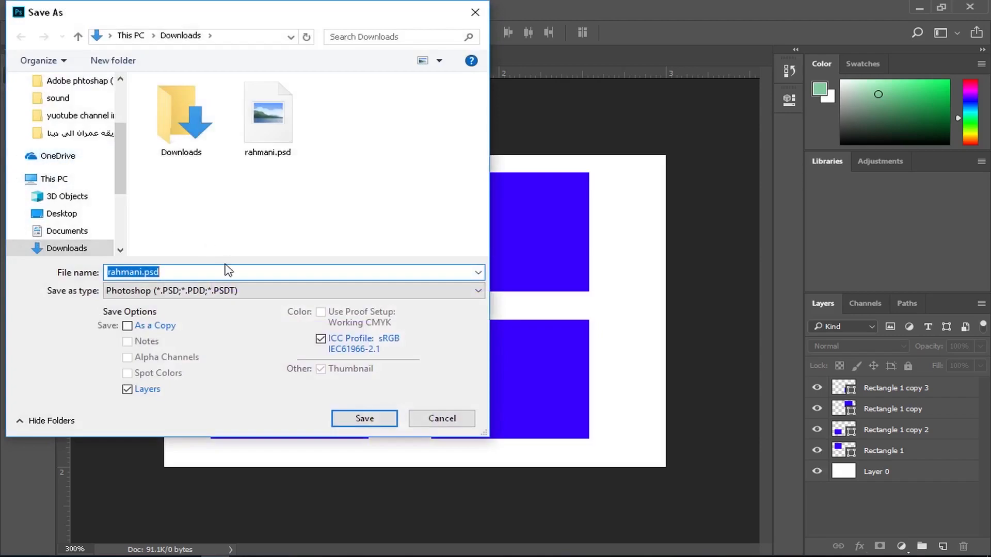
{"action": "type", "text": "rahmani2"}
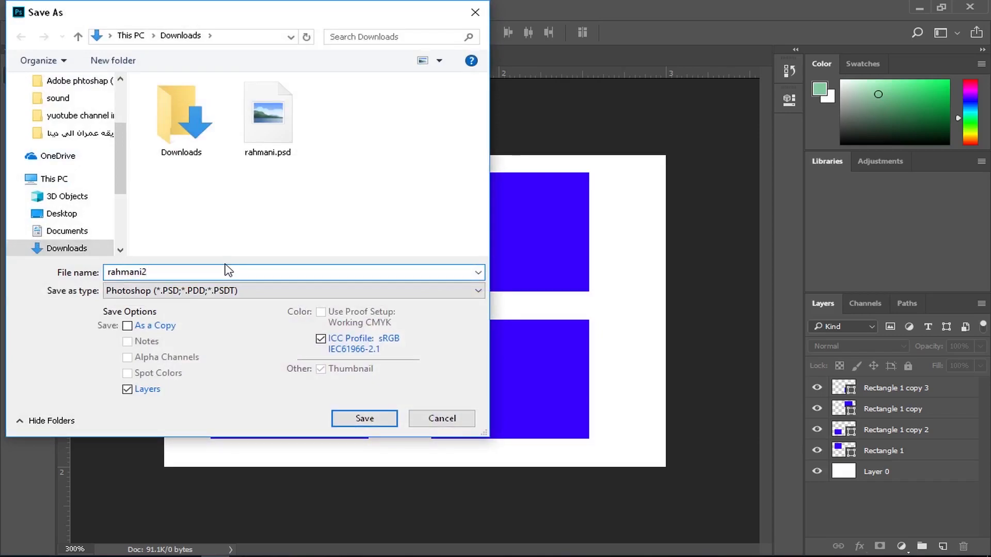
{"action": "key", "text": "Return"}
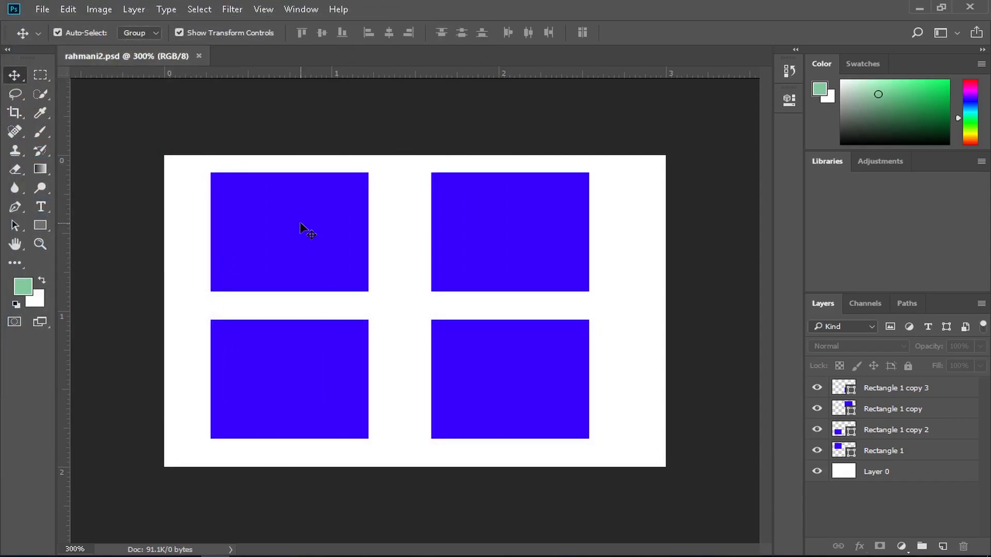
{"action": "left_click", "coordinate": [43, 10]}
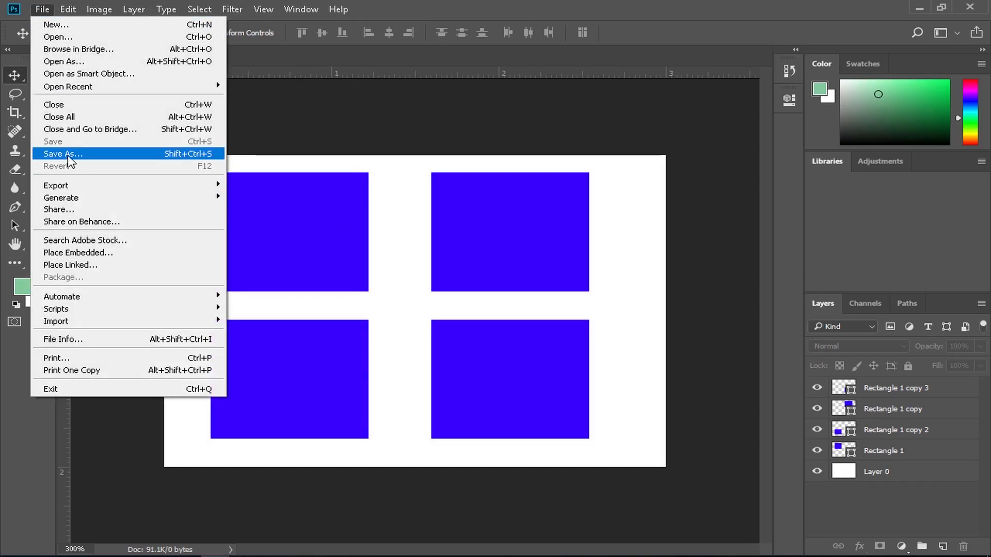
{"action": "left_click", "coordinate": [95, 153]}
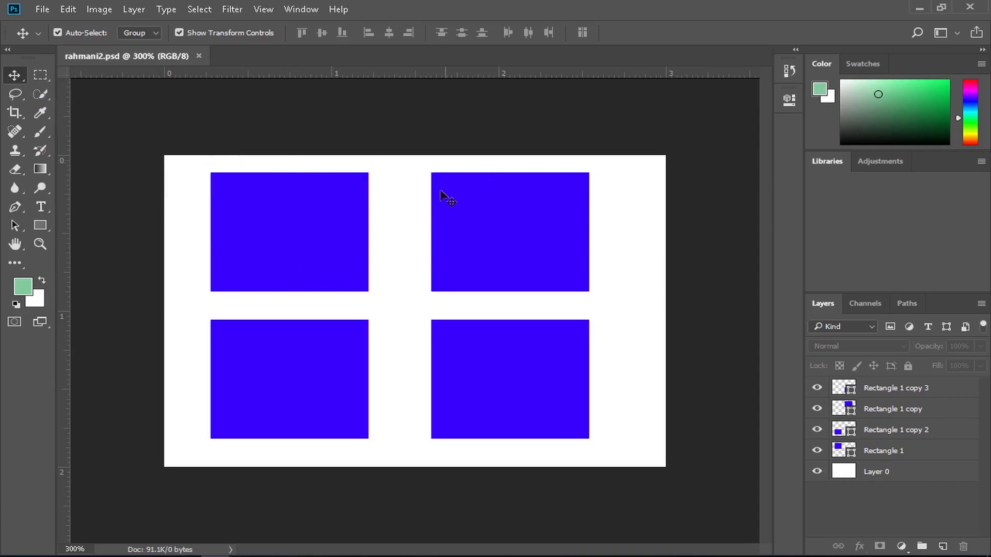
{"action": "key", "text": "s"}
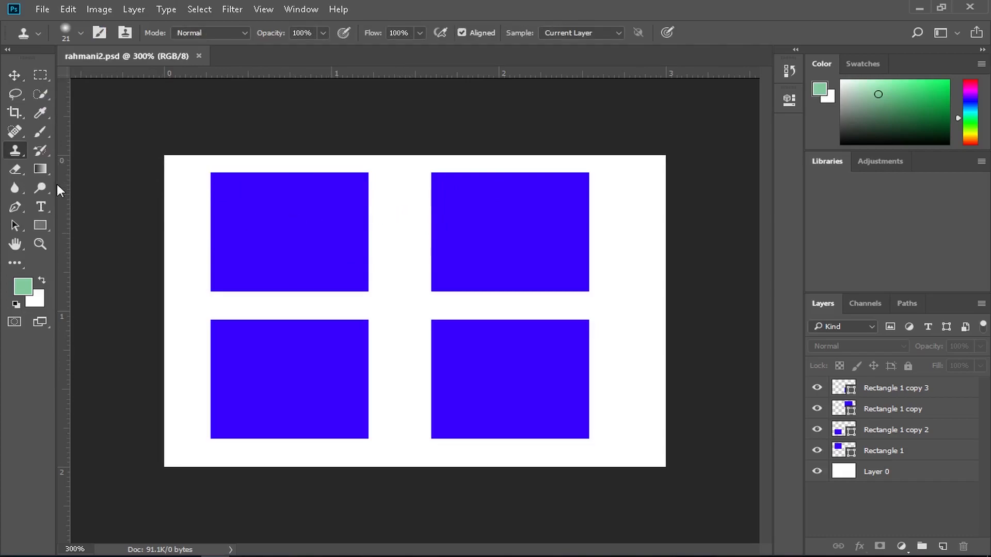
{"action": "right_click", "coordinate": [13, 155]}
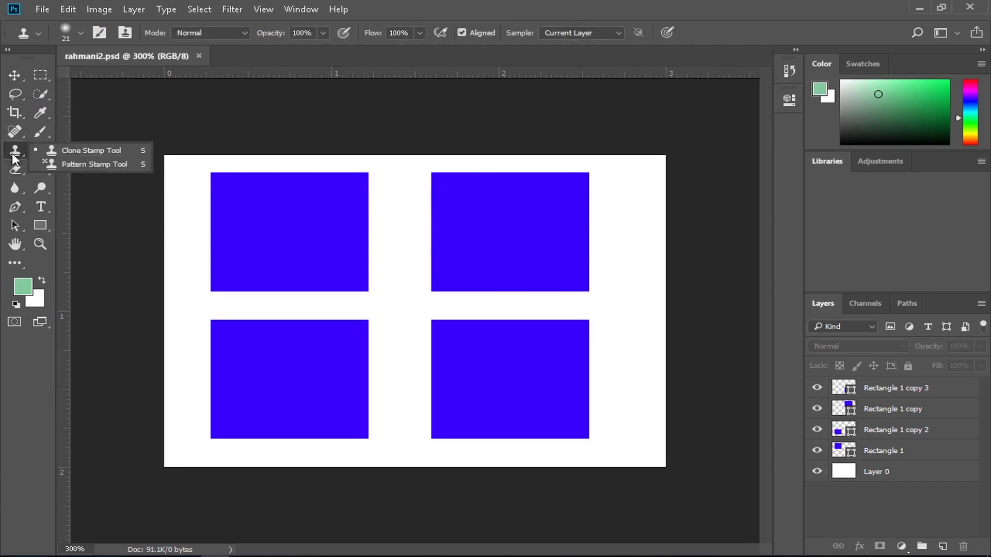
{"action": "left_click", "coordinate": [398, 257]}
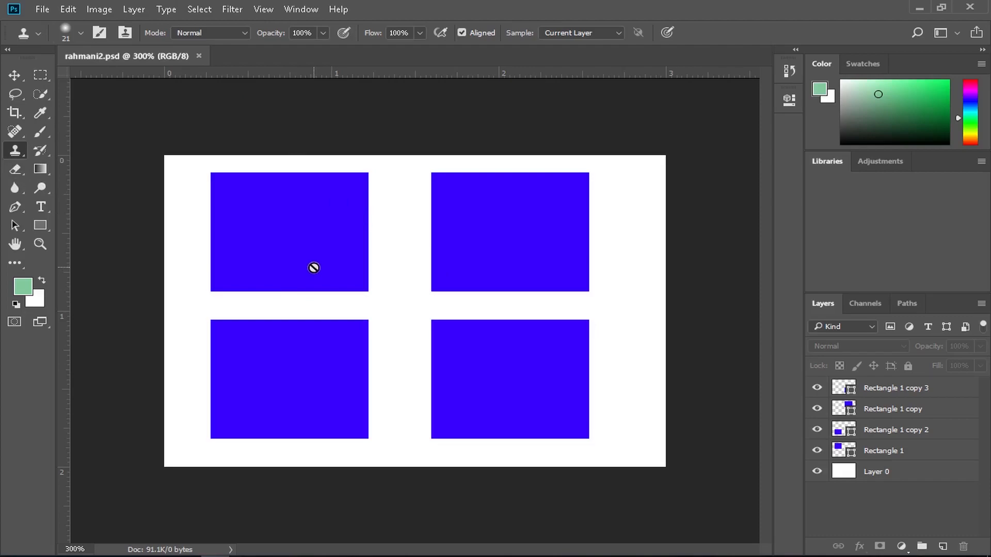
{"action": "key", "text": "v"}
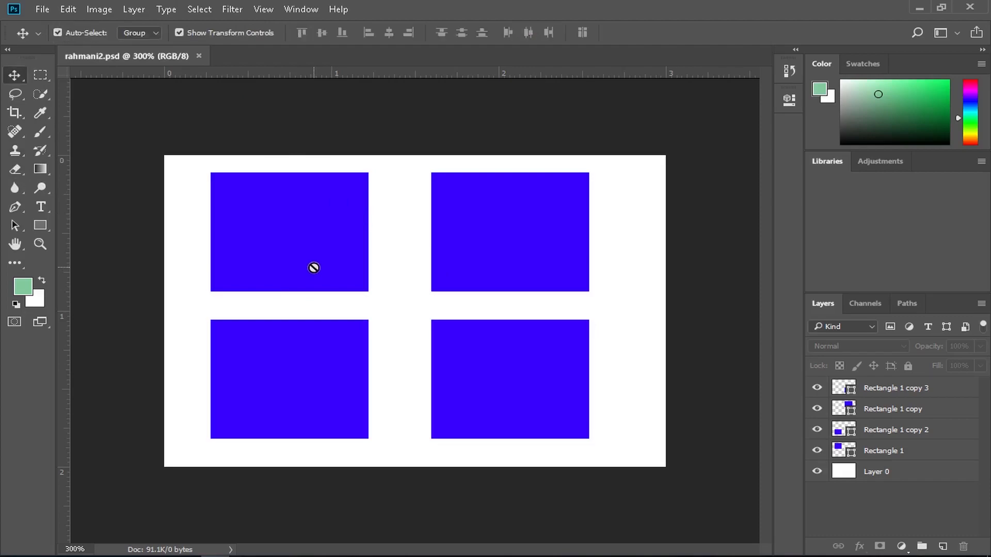
Delete all four blue rectangles from the document and fully lock the white Layer 0
{"action": "left_click", "coordinate": [303, 235]}
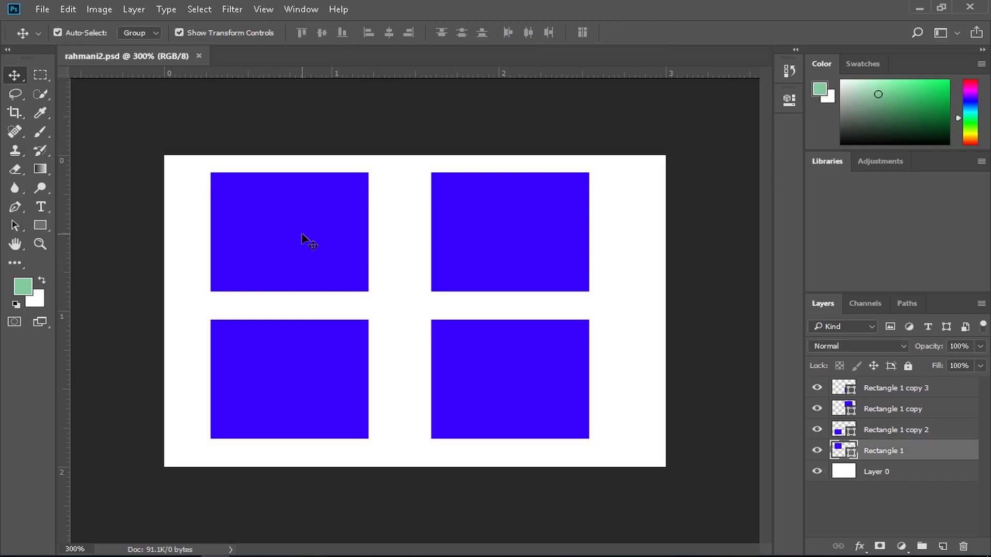
{"action": "mouse_move", "coordinate": [303, 236]}
{"action": "left_mouse_down"}
{"action": "mouse_move", "coordinate": [522, 231]}
{"action": "mouse_move", "coordinate": [545, 285]}
{"action": "mouse_move", "coordinate": [289, 232]}
{"action": "left_mouse_up"}
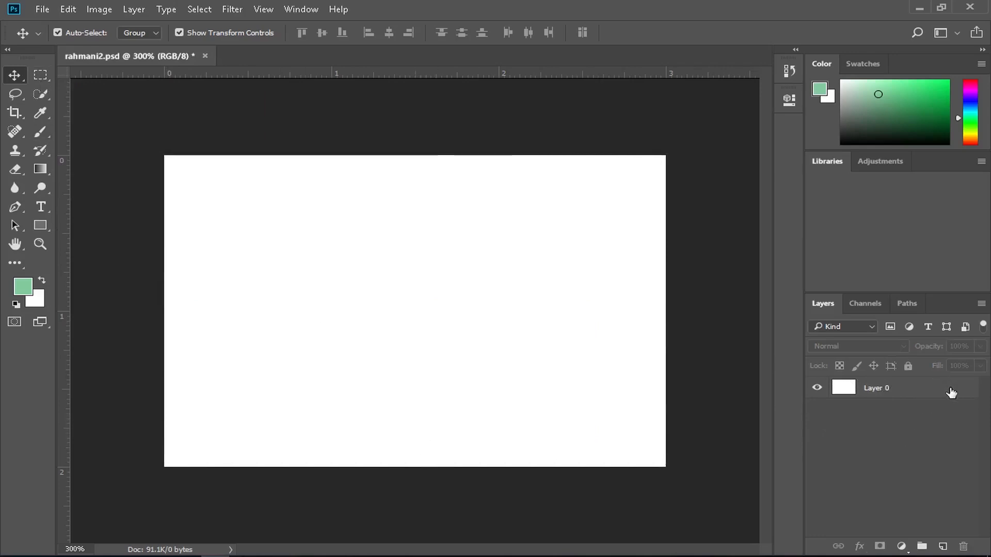
{"action": "left_click", "coordinate": [542, 327]}
{"action": "left_click", "coordinate": [908, 366]}
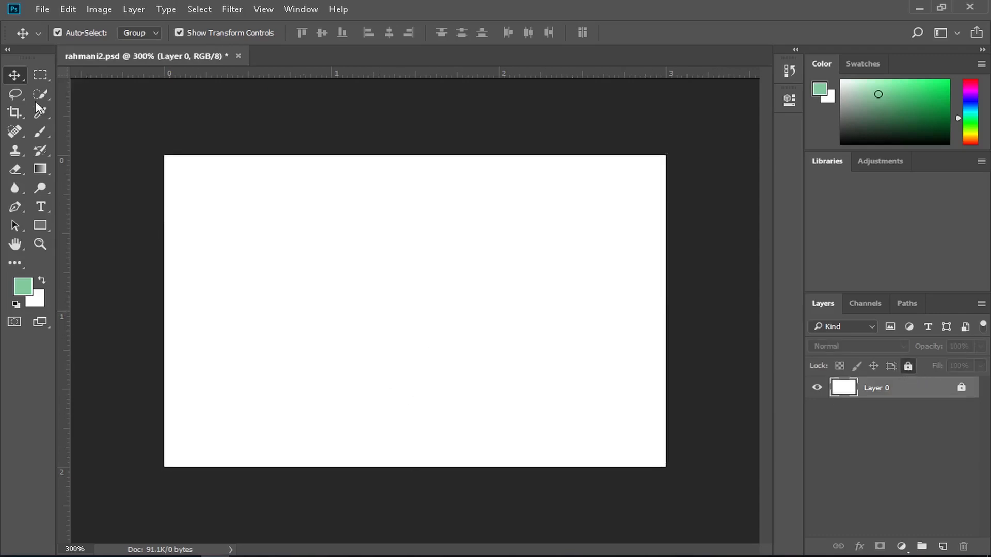
Try out moving a newly drawn blue rectangle of about 54 × 56 px above the locked layer, and delete it
{"action": "left_click", "coordinate": [38, 225]}
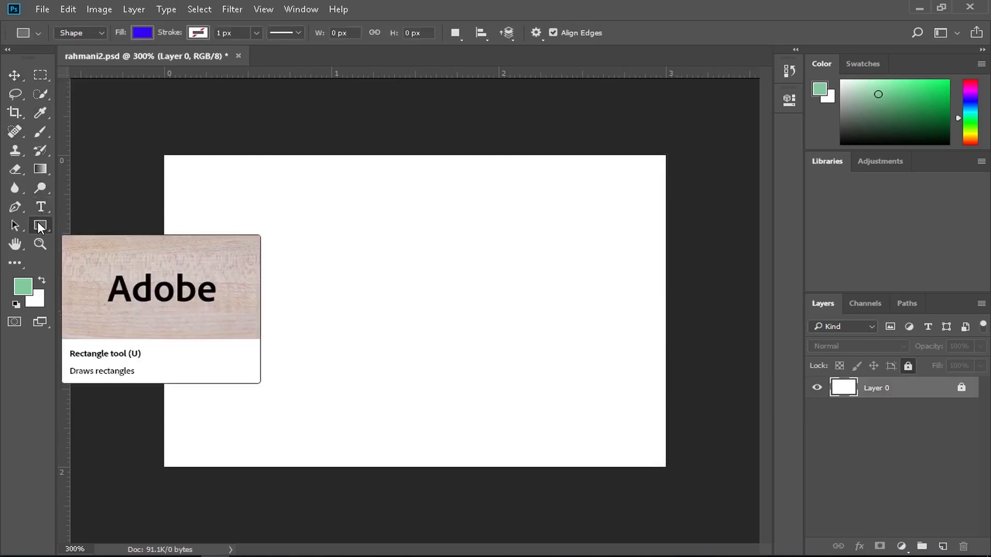
{"action": "left_click_drag", "start_coordinate": [232, 203], "coordinate": [357, 324]}
{"action": "left_click", "coordinate": [14, 75]}
{"action": "left_click_drag", "start_coordinate": [311, 242], "coordinate": [385, 250]}
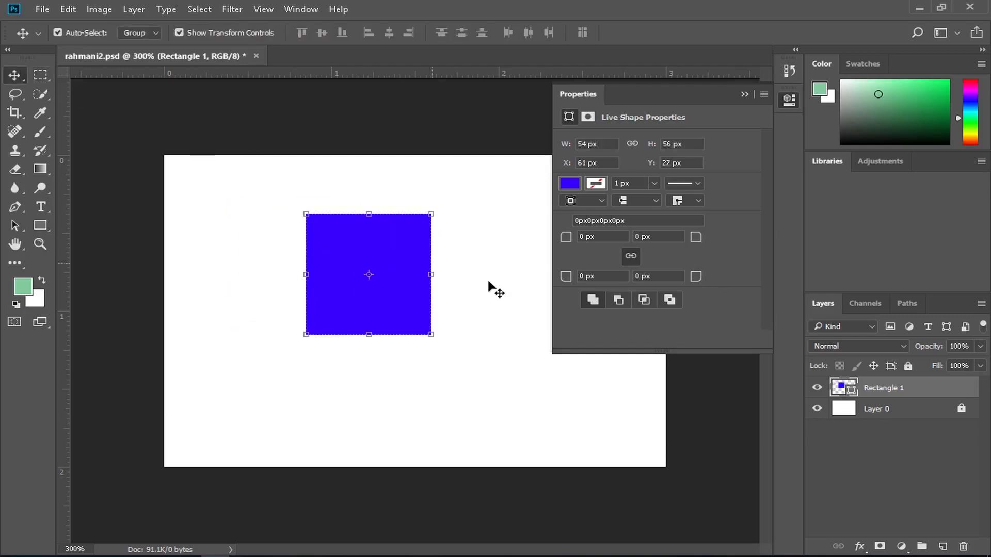
{"action": "left_click", "coordinate": [745, 94]}
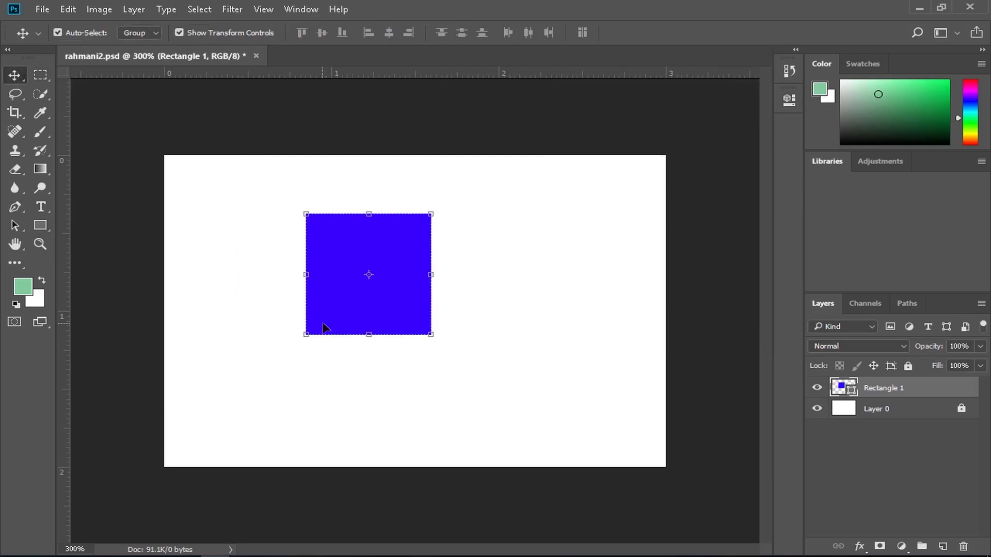
{"action": "key", "text": "Delete"}
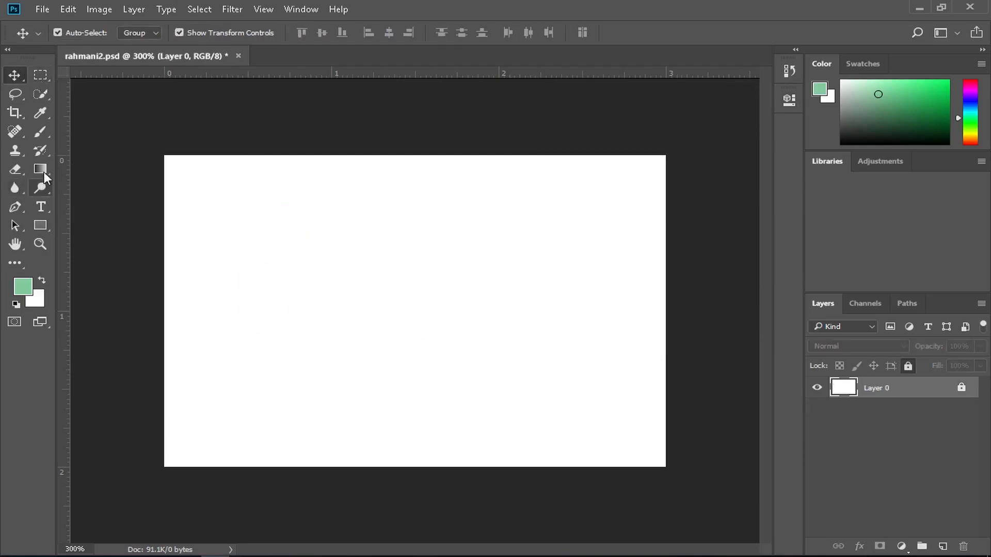
Unlock Layer 0 and paint a diagonal green stroke across it with the Brush tool
{"action": "left_click", "coordinate": [40, 131]}
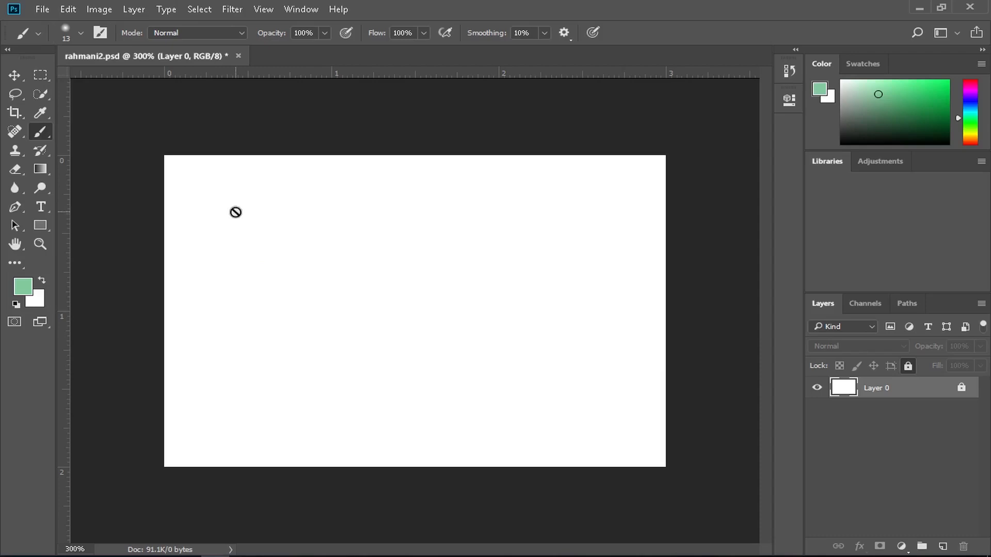
{"action": "left_click", "coordinate": [961, 388]}
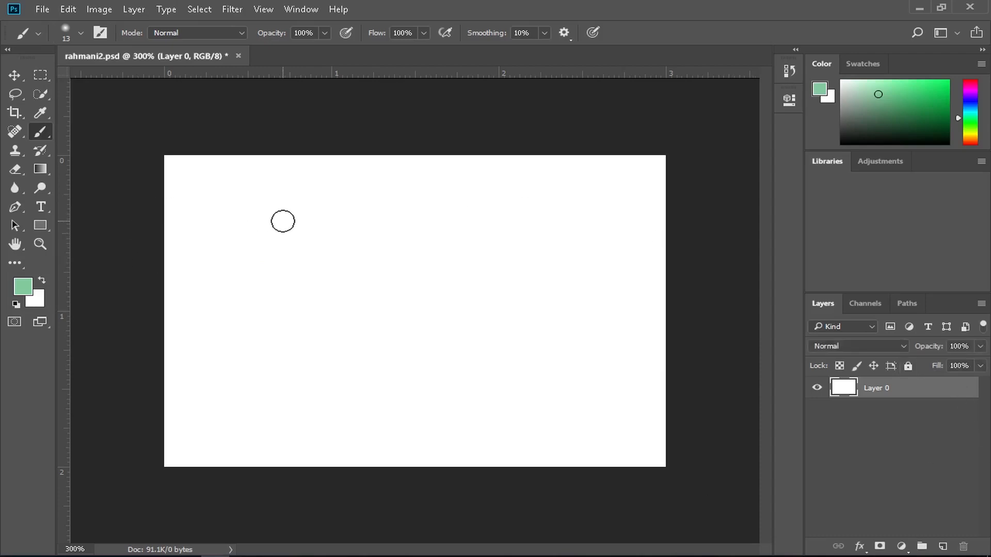
{"action": "left_click_drag", "start_coordinate": [265, 219], "coordinate": [515, 325]}
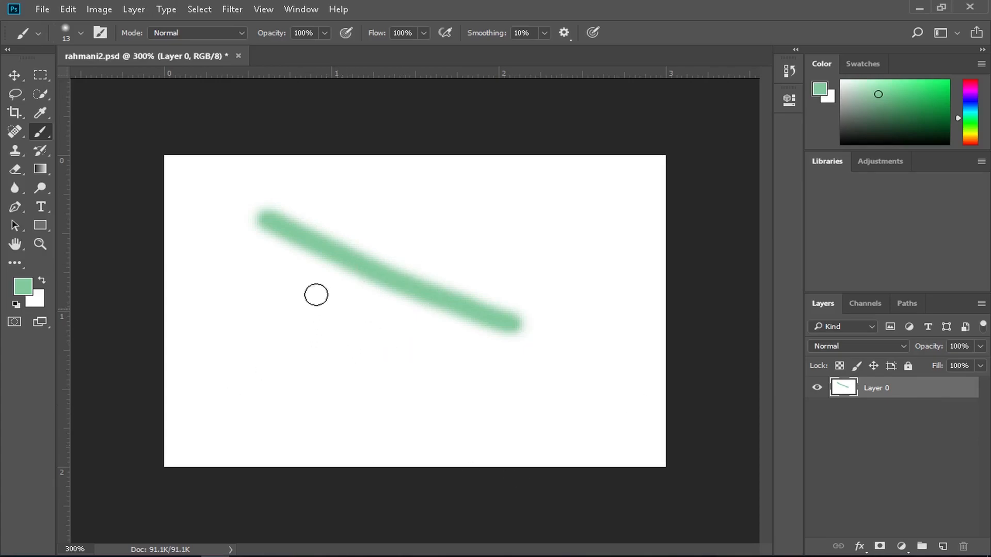
Try to move the green stroke on Layer 0 with the Move tool, and undo the brush stroke
{"action": "left_click", "coordinate": [14, 76]}
{"action": "left_click_drag", "start_coordinate": [415, 298], "coordinate": [382, 282]}
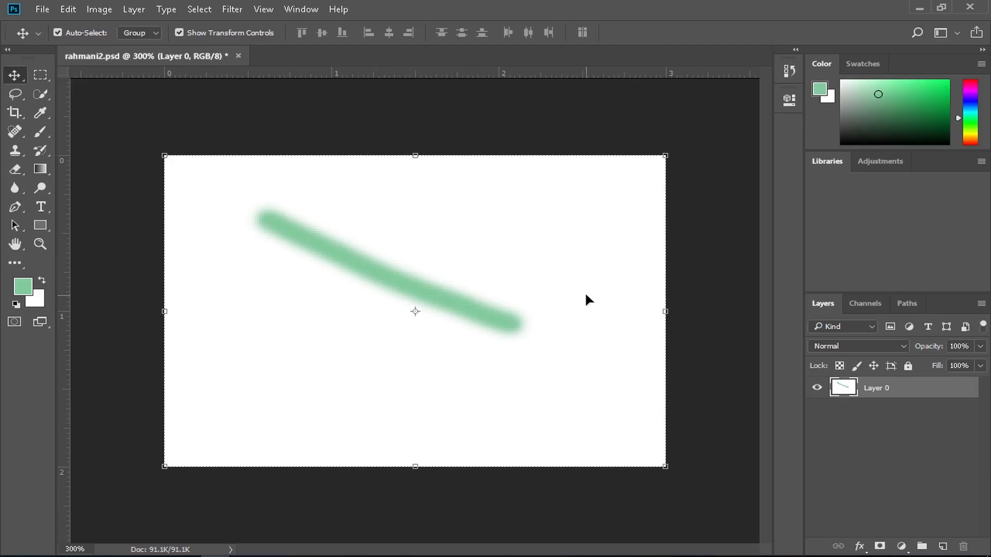
{"action": "key", "text": "ctrl"}
{"action": "key", "text": "ctrl+z"}
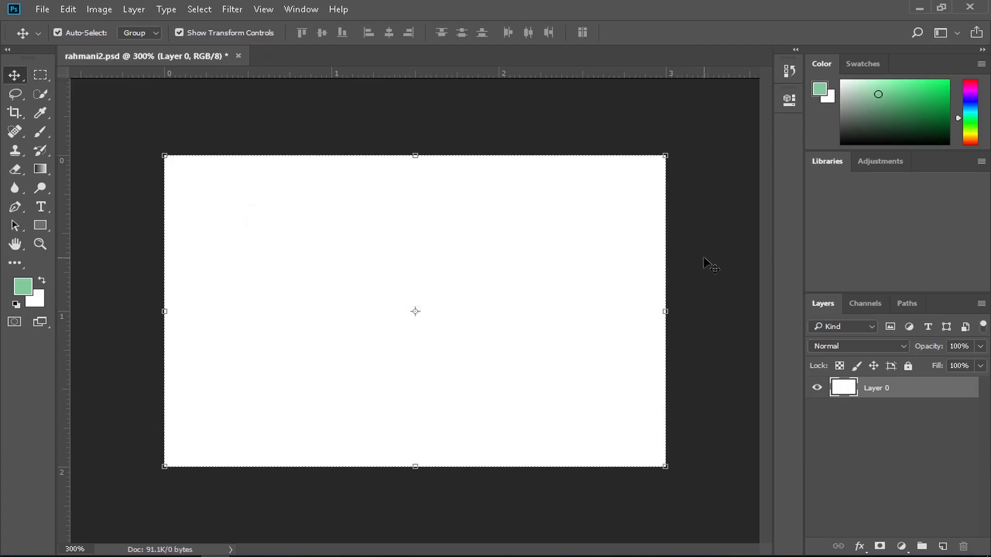
Add a new empty layer above the white Layer 0
{"action": "left_click", "coordinate": [838, 437]}
{"action": "left_click", "coordinate": [525, 359]}
{"action": "left_click", "coordinate": [943, 547]}
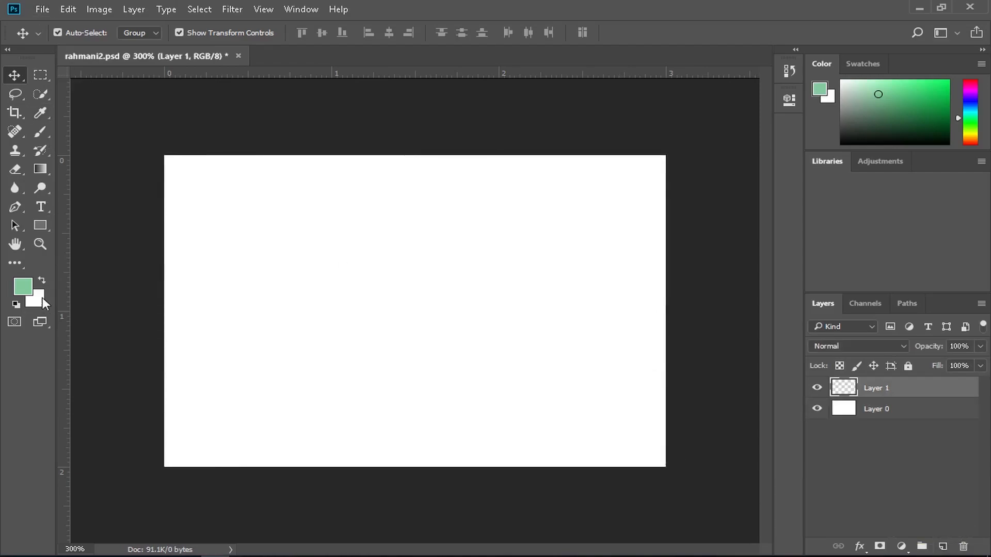
Paint a horizontal green brush stroke on the new layer and move it toward the canvas's centre with the Move tool
{"action": "left_click", "coordinate": [40, 132]}
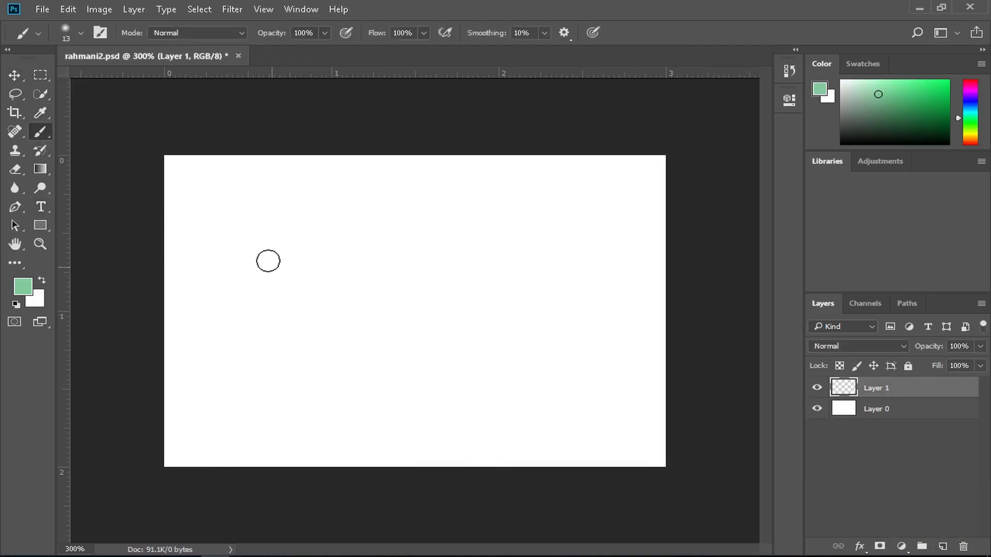
{"action": "left_click_drag", "start_coordinate": [261, 259], "coordinate": [480, 263]}
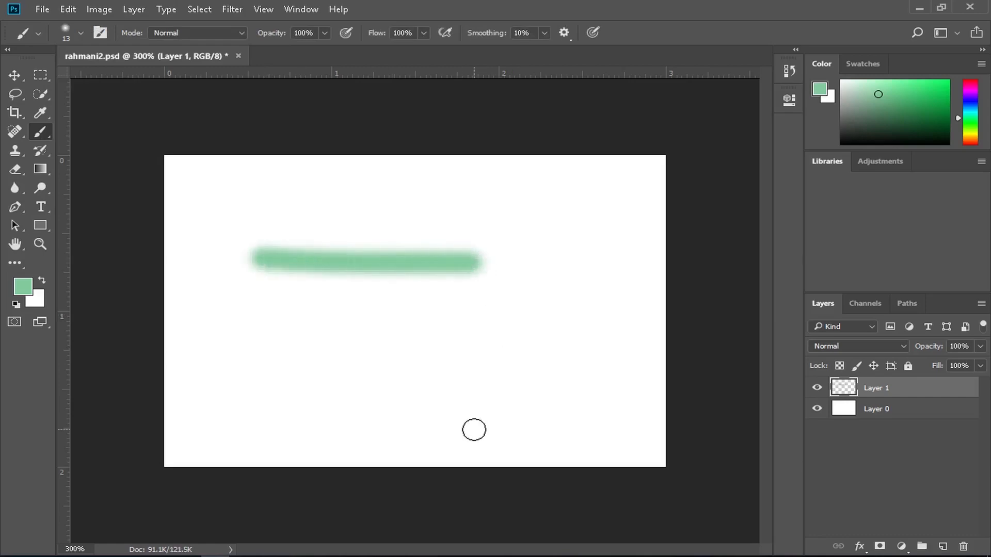
{"action": "left_click", "coordinate": [14, 76]}
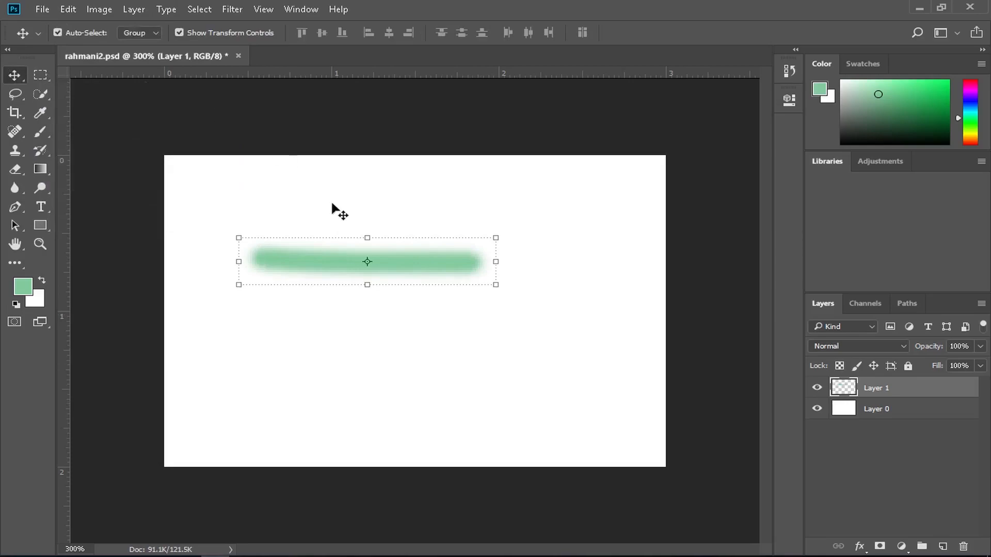
{"action": "mouse_move", "coordinate": [347, 276]}
{"action": "left_mouse_down"}
{"action": "mouse_move", "coordinate": [420, 294]}
{"action": "mouse_move", "coordinate": [426, 383]}
{"action": "mouse_move", "coordinate": [376, 387]}
{"action": "mouse_move", "coordinate": [424, 237]}
{"action": "mouse_move", "coordinate": [447, 266]}
{"action": "mouse_move", "coordinate": [418, 296]}
{"action": "left_mouse_up"}
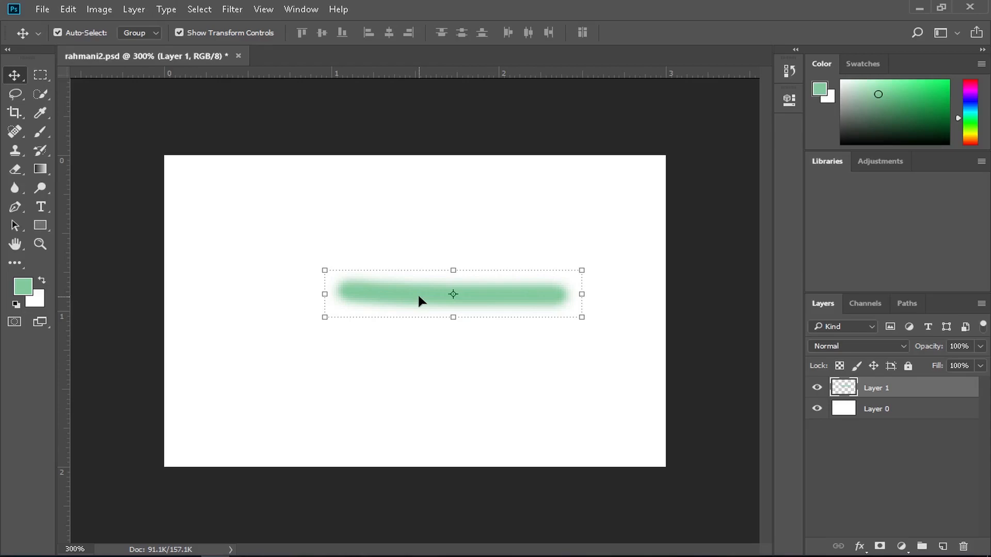
Move the green stroke slightly down on the canvas and delete its layer, leaving only Layer 0
{"action": "mouse_move", "coordinate": [419, 297]}
{"action": "left_mouse_down"}
{"action": "mouse_move", "coordinate": [415, 202]}
{"action": "mouse_move", "coordinate": [453, 186]}
{"action": "mouse_move", "coordinate": [294, 393]}
{"action": "mouse_move", "coordinate": [615, 353]}
{"action": "mouse_move", "coordinate": [514, 359]}
{"action": "mouse_move", "coordinate": [403, 343]}
{"action": "left_mouse_up"}
{"action": "key", "text": "Delete"}
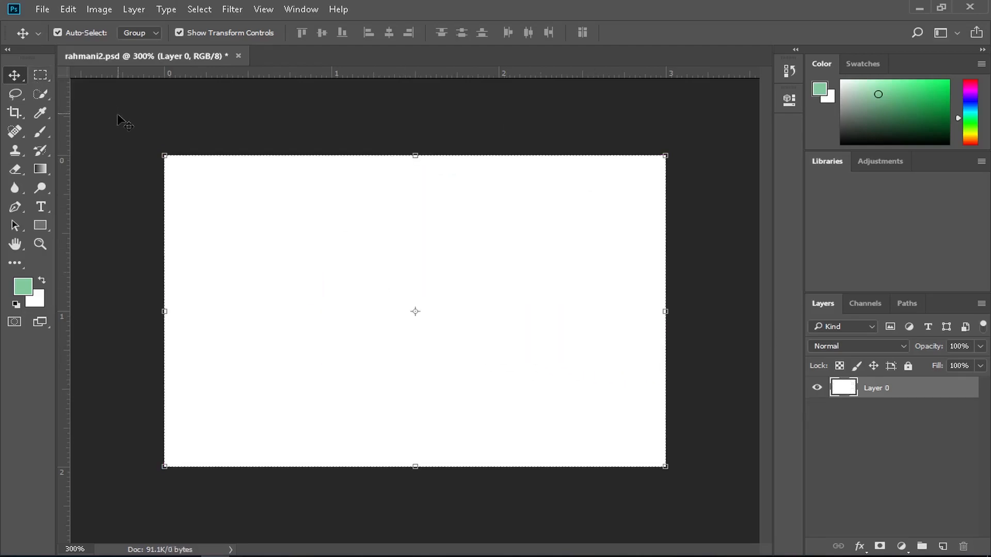
Draw a large rectangular selection around the middle of the canvas with the Rectangular Marquee tool
{"action": "left_click", "coordinate": [45, 78]}
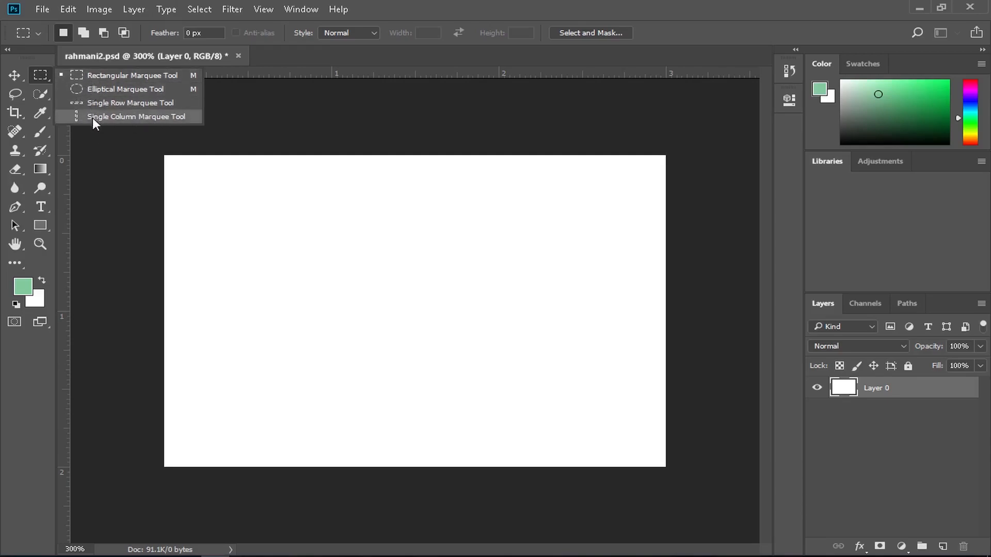
{"action": "left_click", "coordinate": [42, 73]}
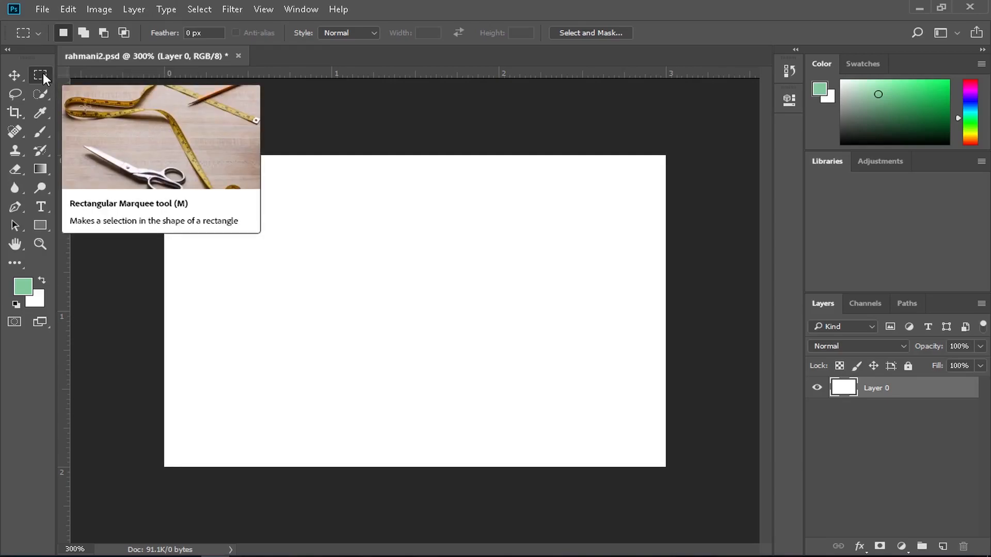
{"action": "left_click_drag", "start_coordinate": [269, 209], "coordinate": [588, 397]}
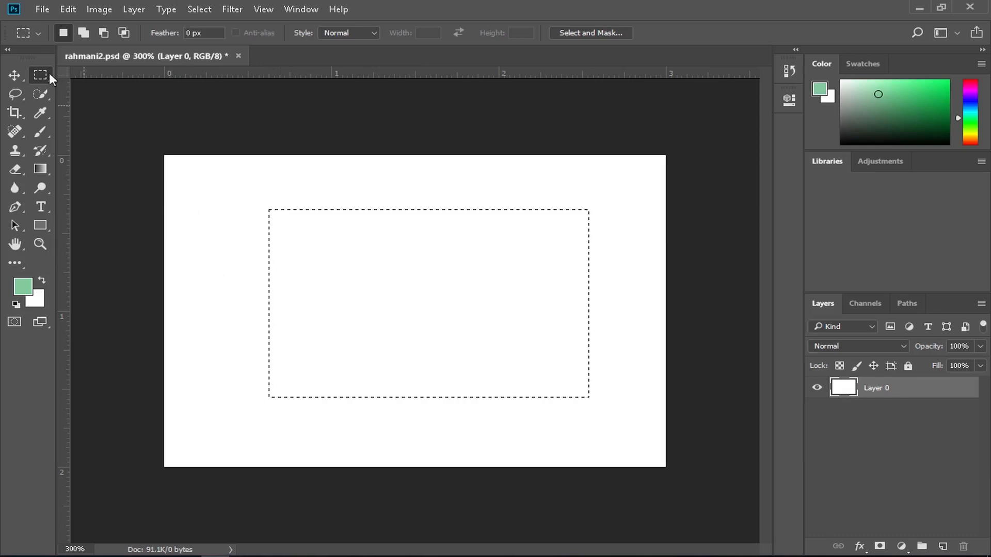
Paint overlapping green strokes across the rectangular selection on Layer 0 with the Brush tool
{"action": "left_click", "coordinate": [41, 132]}
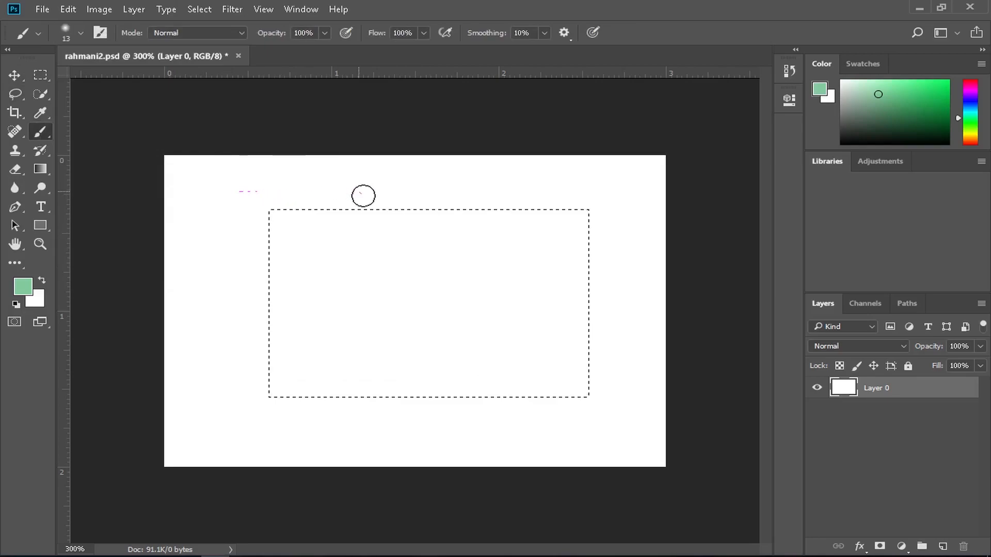
{"action": "mouse_move", "coordinate": [367, 210]}
{"action": "left_mouse_down"}
{"action": "mouse_move", "coordinate": [373, 268]}
{"action": "mouse_move", "coordinate": [395, 321]}
{"action": "mouse_move", "coordinate": [467, 334]}
{"action": "mouse_move", "coordinate": [524, 311]}
{"action": "mouse_move", "coordinate": [517, 268]}
{"action": "mouse_move", "coordinate": [454, 280]}
{"action": "mouse_move", "coordinate": [401, 350]}
{"action": "mouse_move", "coordinate": [314, 381]}
{"action": "mouse_move", "coordinate": [295, 285]}
{"action": "mouse_move", "coordinate": [389, 296]}
{"action": "mouse_move", "coordinate": [425, 349]}
{"action": "mouse_move", "coordinate": [495, 365]}
{"action": "mouse_move", "coordinate": [549, 337]}
{"action": "mouse_move", "coordinate": [562, 270]}
{"action": "mouse_move", "coordinate": [547, 234]}
{"action": "mouse_move", "coordinate": [458, 248]}
{"action": "mouse_move", "coordinate": [380, 290]}
{"action": "mouse_move", "coordinate": [404, 232]}
{"action": "mouse_move", "coordinate": [488, 226]}
{"action": "mouse_move", "coordinate": [514, 232]}
{"action": "mouse_move", "coordinate": [325, 232]}
{"action": "mouse_move", "coordinate": [307, 267]}
{"action": "mouse_move", "coordinate": [297, 247]}
{"action": "mouse_move", "coordinate": [358, 268]}
{"action": "mouse_move", "coordinate": [343, 345]}
{"action": "mouse_move", "coordinate": [339, 300]}
{"action": "mouse_move", "coordinate": [340, 354]}
{"action": "mouse_move", "coordinate": [376, 325]}
{"action": "mouse_move", "coordinate": [396, 342]}
{"action": "left_mouse_up"}
{"action": "mouse_move", "coordinate": [440, 370]}
{"action": "left_mouse_down"}
{"action": "mouse_move", "coordinate": [567, 380]}
{"action": "mouse_move", "coordinate": [575, 226]}
{"action": "mouse_move", "coordinate": [531, 217]}
{"action": "mouse_move", "coordinate": [279, 221]}
{"action": "mouse_move", "coordinate": [290, 379]}
{"action": "mouse_move", "coordinate": [370, 385]}
{"action": "mouse_move", "coordinate": [510, 327]}
{"action": "mouse_move", "coordinate": [460, 280]}
{"action": "left_mouse_up"}
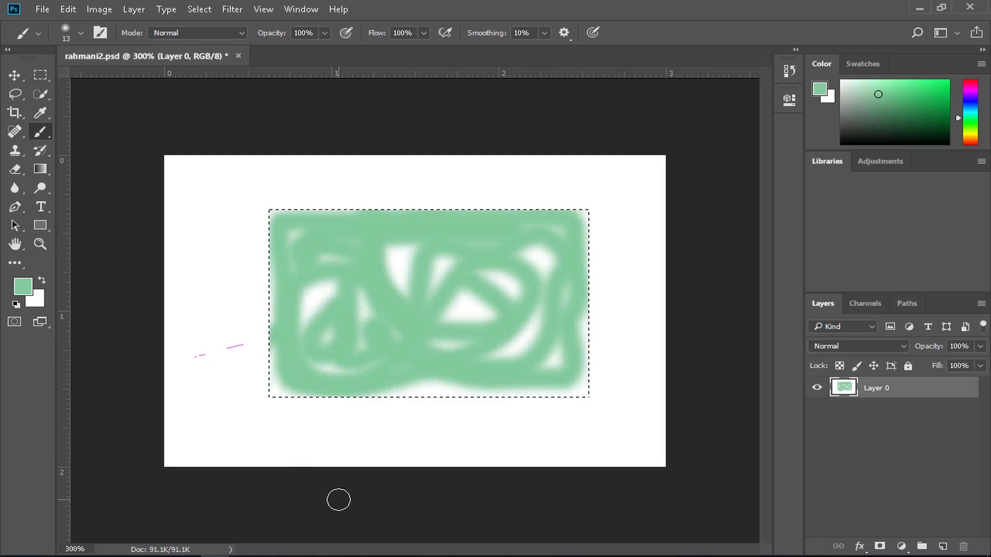
Delete the painted pixels inside the selection, undo back to the plain white layer, and deselect
{"action": "key", "text": "Delete"}
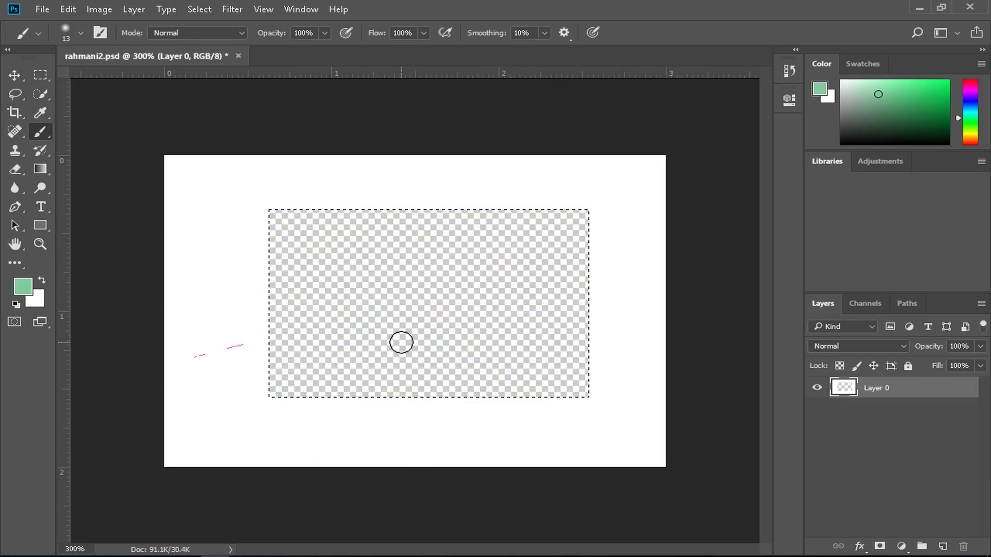
{"action": "key", "text": "ctrl+z"}
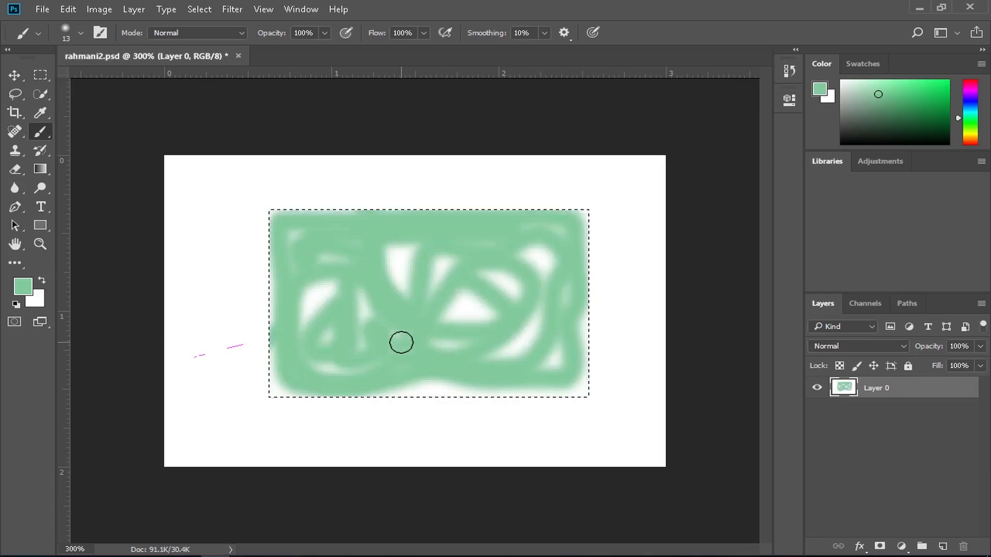
{"action": "key", "text": "Delete"}
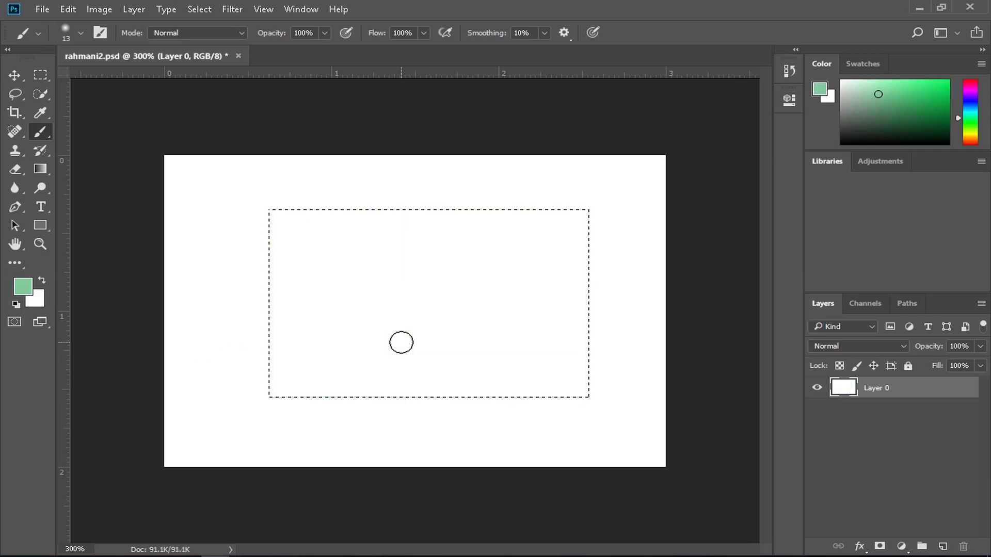
{"action": "key", "text": "ctrl+d"}
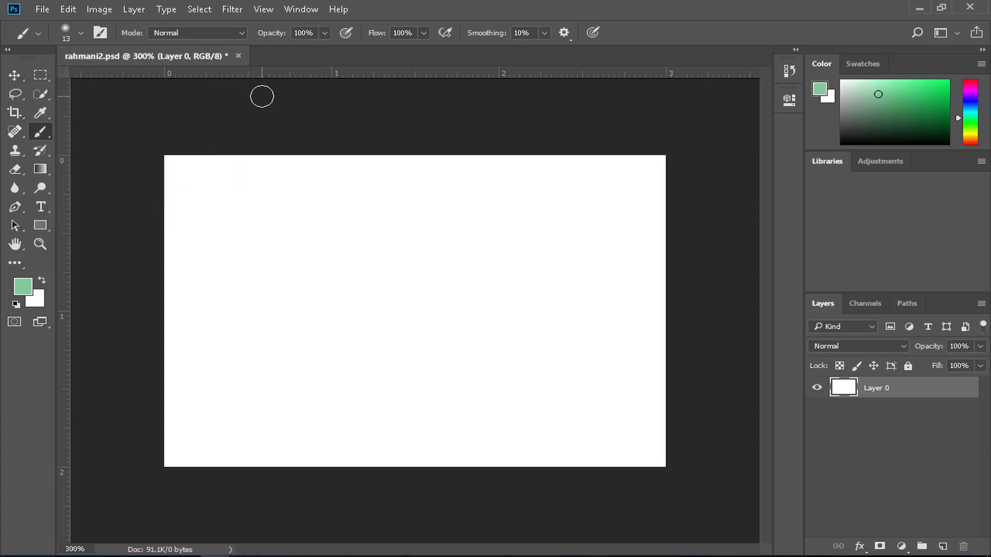
{"action": "left_click", "coordinate": [34, 9]}
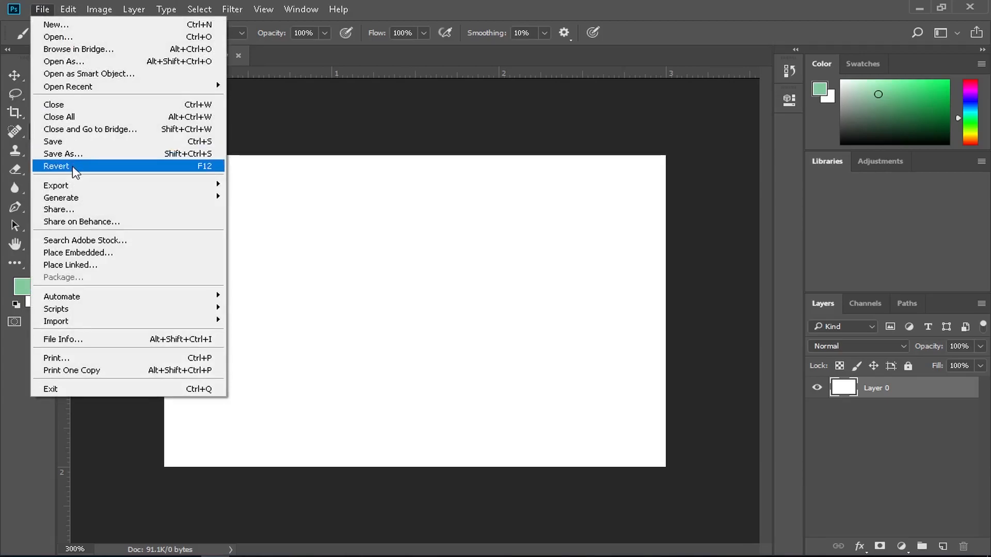
{"action": "left_click", "coordinate": [432, 127]}
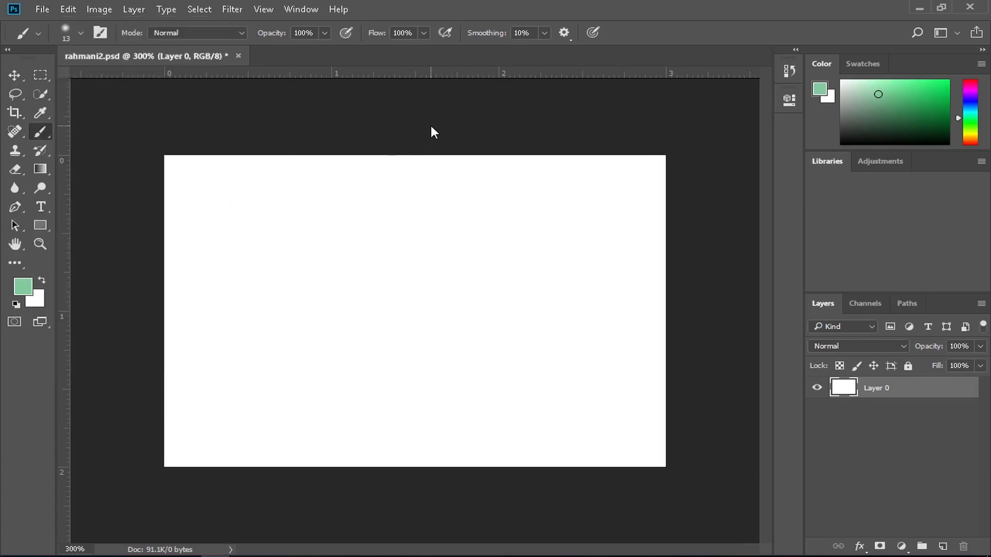